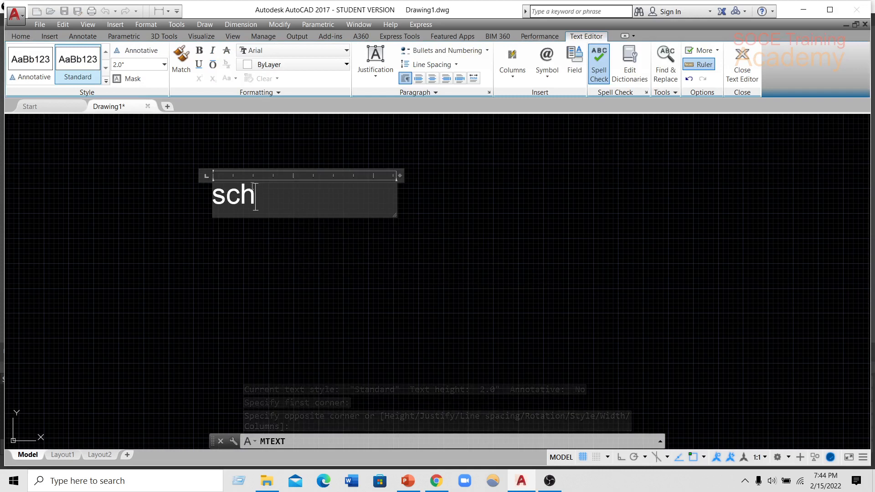
# Complete the multiline text so it reads "school of civil engineering" and finish the text object.
pyautogui.write('ool of ci')
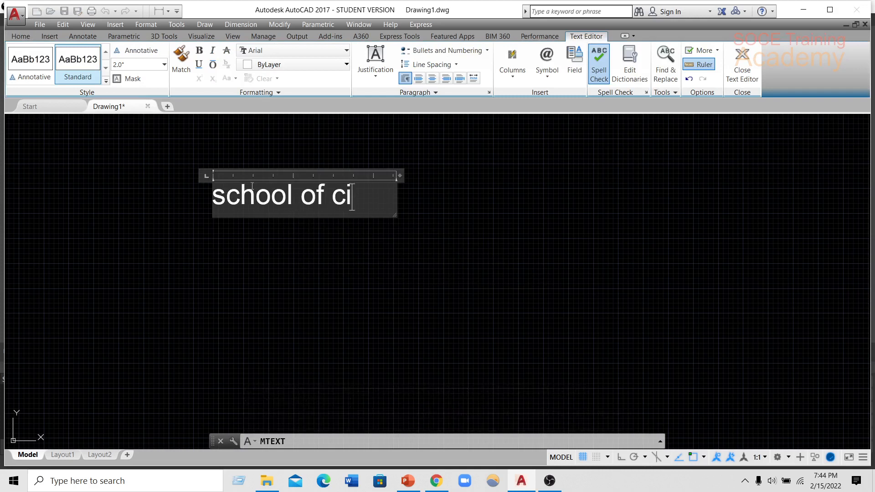
pyautogui.write('vil engin')
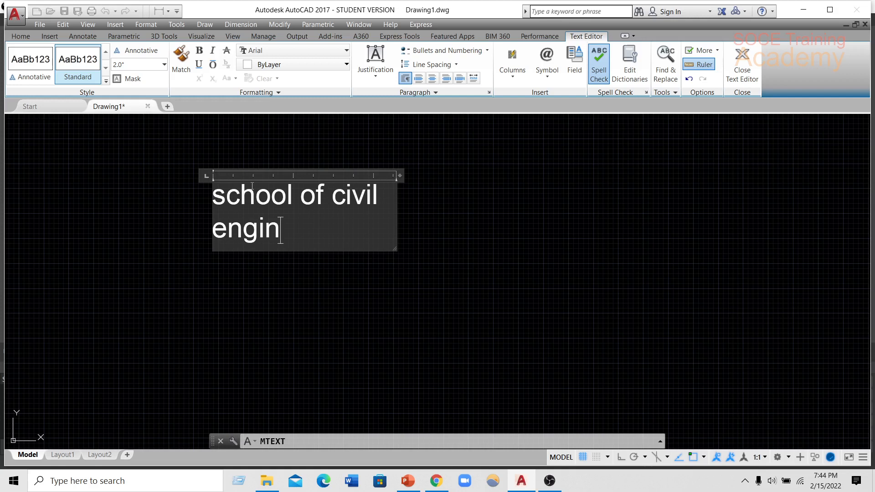
pyautogui.write('eeru')
pyautogui.press('BackSpace')
pyautogui.write('i')
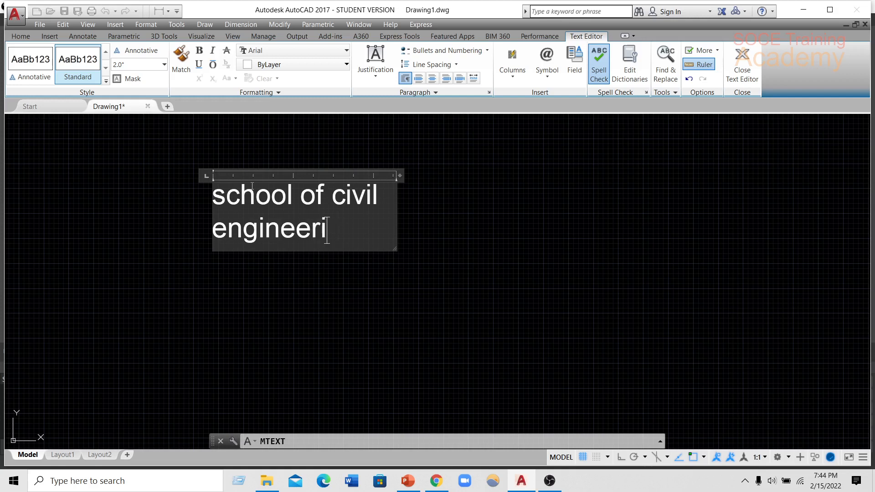
pyautogui.write('ng')
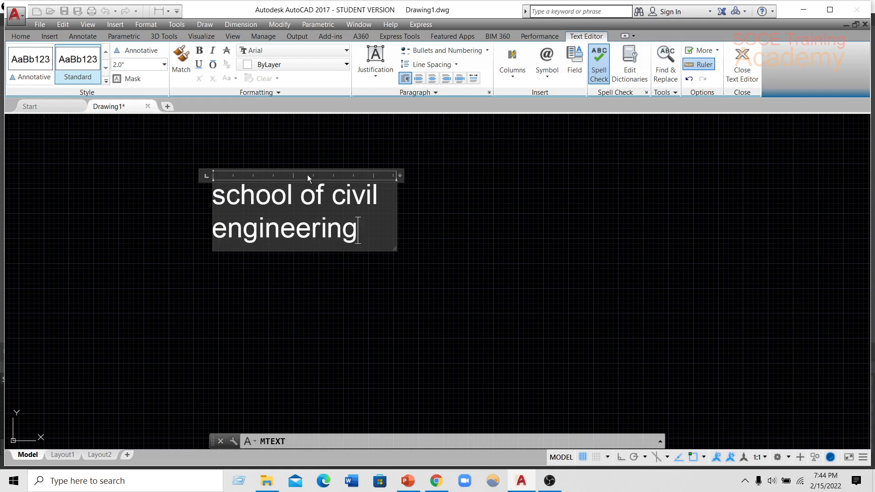
pyautogui.click(463, 180)
# Stretch the text frame's width by about 1'-5.3" so "school of civil engineering" fits on one line.
pyautogui.scroll(-2, 299, 249)
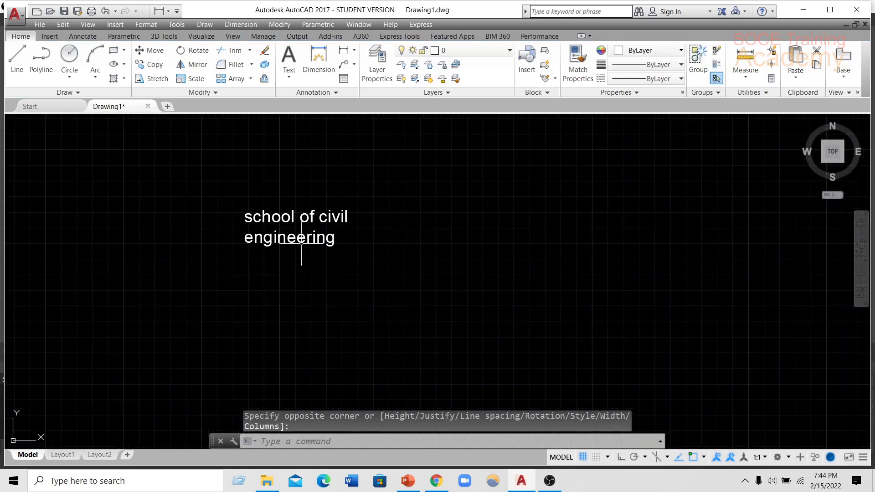
pyautogui.scroll(3, 301, 242)
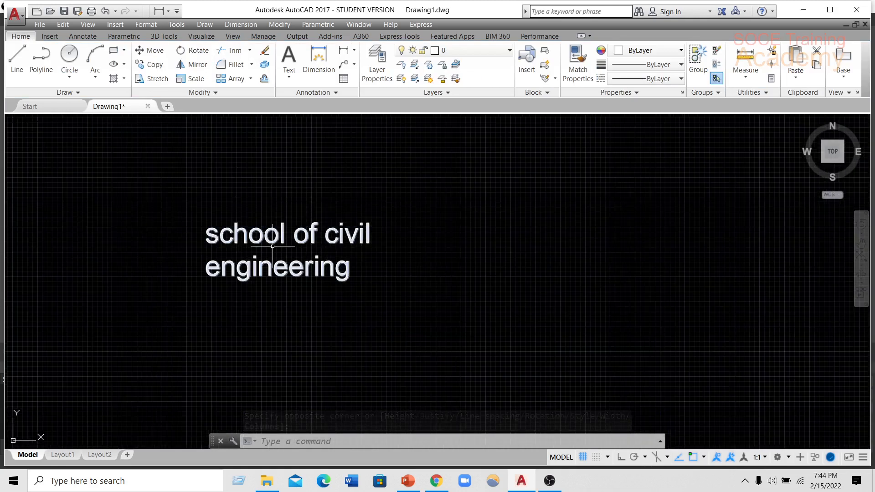
pyautogui.moveTo(263, 209); pyautogui.dragTo(240, 174, button='middle')
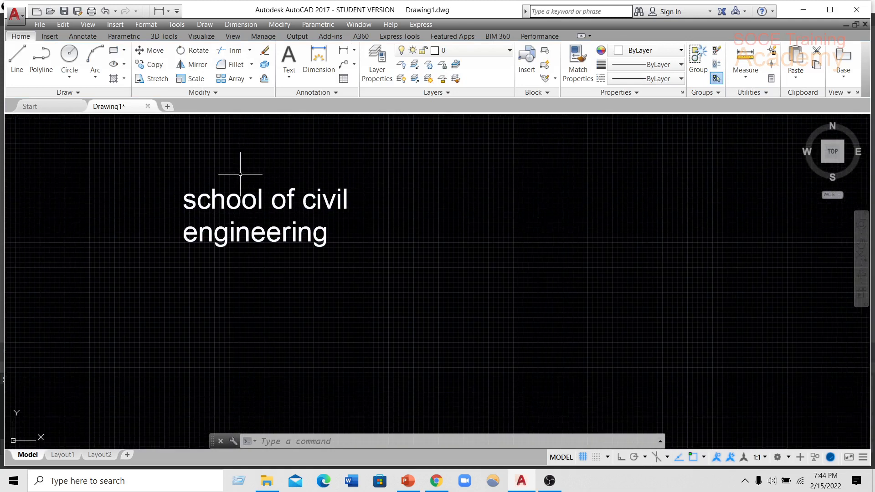
pyautogui.click(272, 200)
pyautogui.click(366, 187)
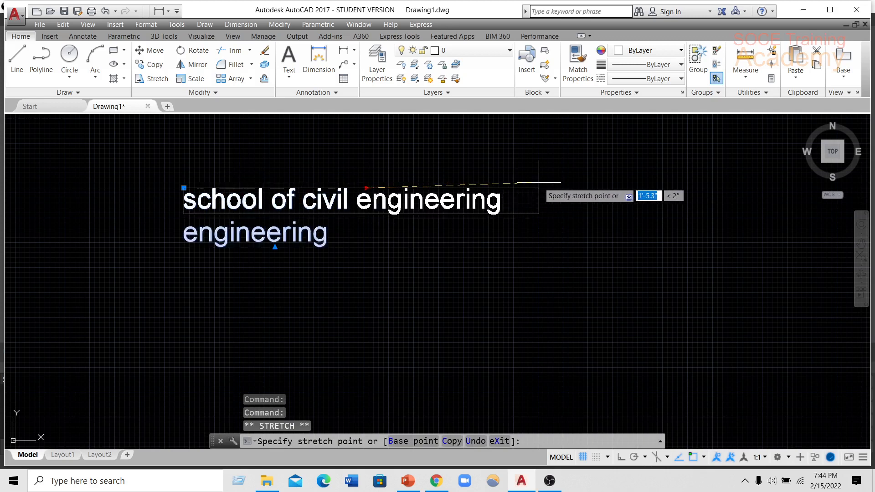
pyautogui.click(539, 183)
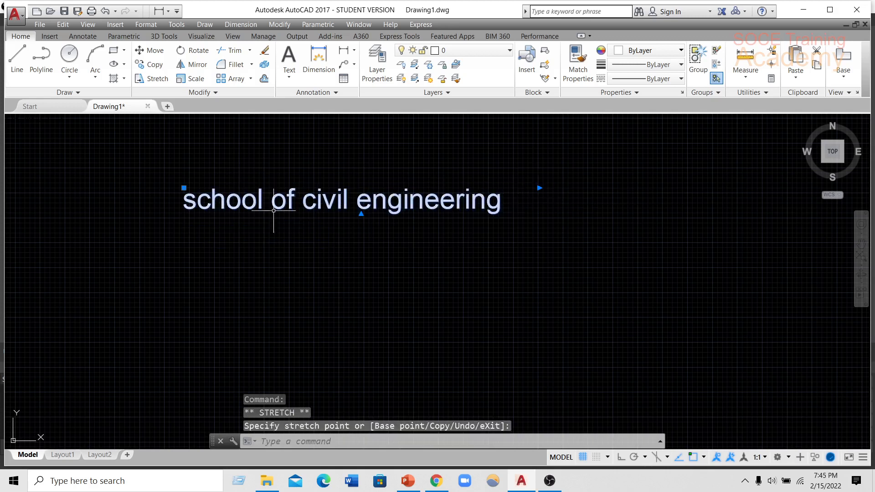
pyautogui.press('Escape')
pyautogui.scroll(-1, 153, 182)
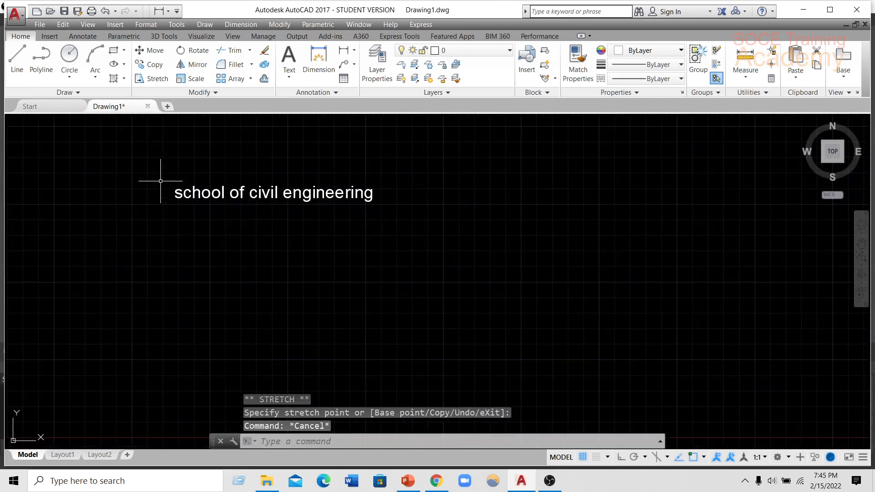
pyautogui.scroll(4, 180, 181)
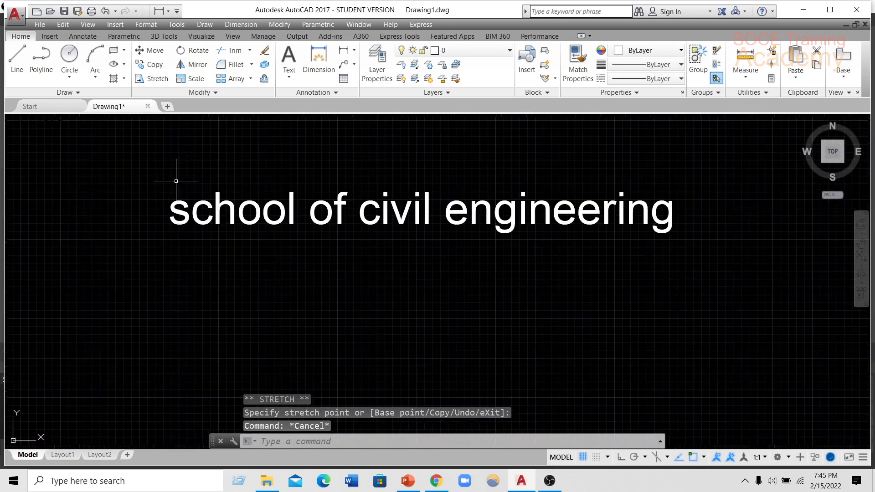
pyautogui.scroll(-4, 183, 192)
pyautogui.scroll(4, 181, 171)
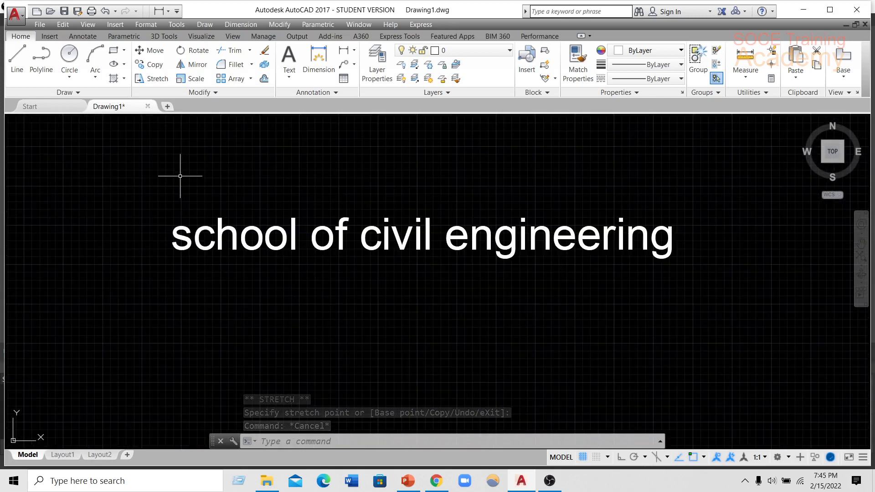
pyautogui.scroll(-2, 185, 205)
pyautogui.scroll(-3, 185, 218)
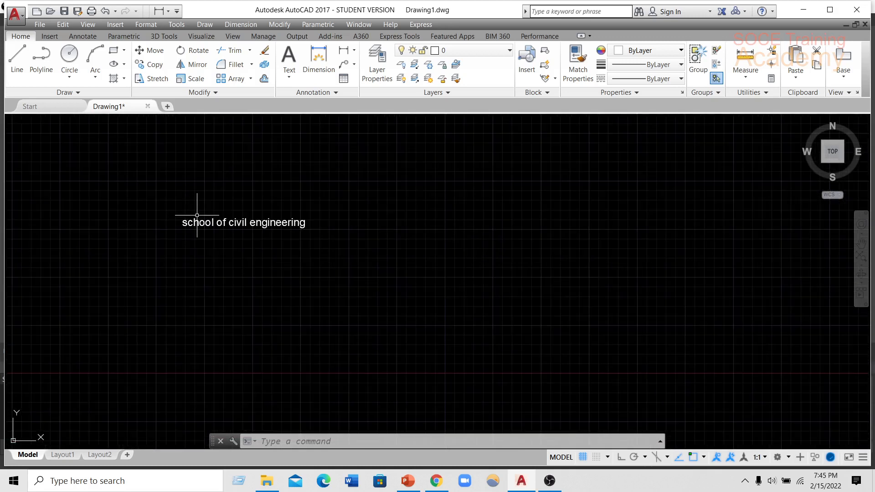
pyautogui.doubleClick(219, 223)
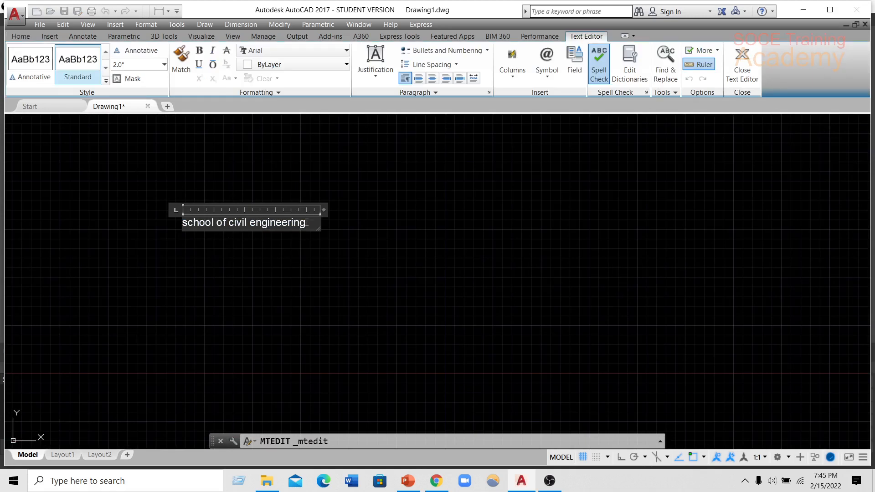
pyautogui.moveTo(306, 223); pyautogui.dragTo(183, 223)
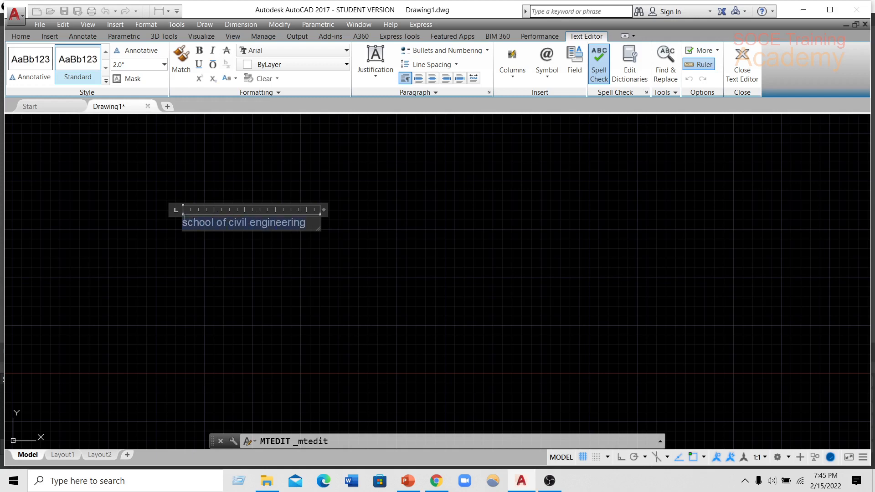
pyautogui.click(150, 65)
pyautogui.click(740, 62)
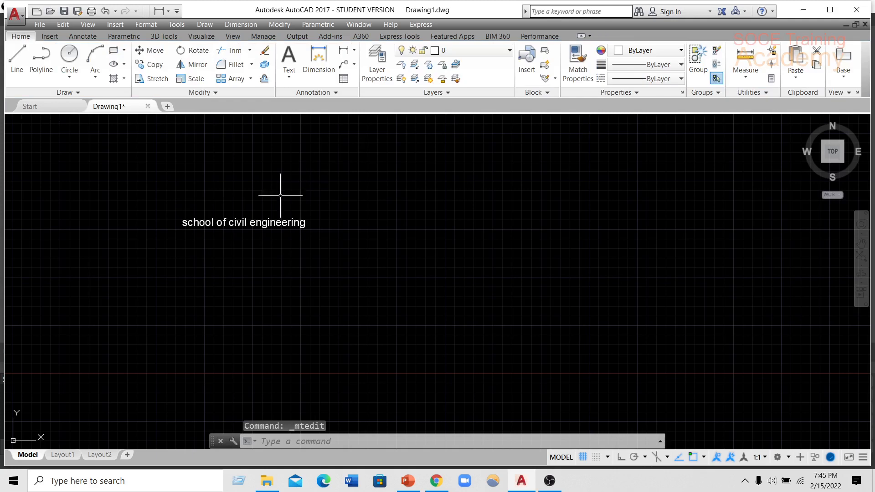
pyautogui.scroll(-2, 186, 212)
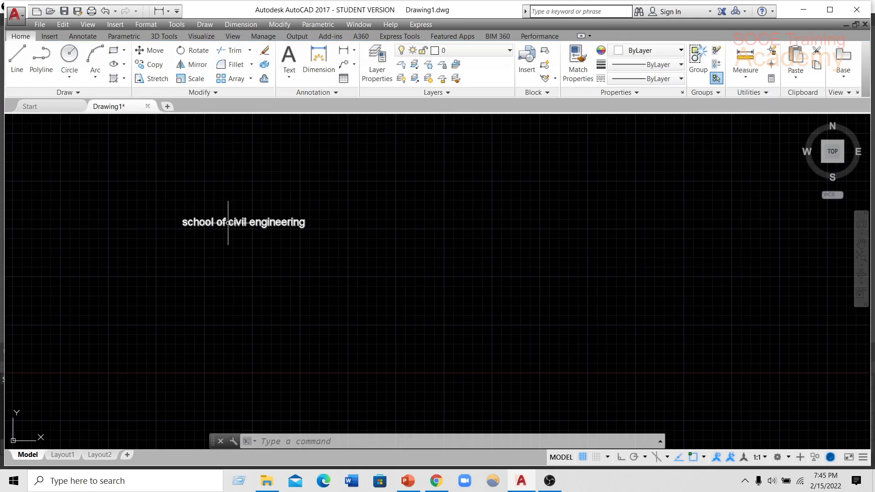
# Set the text height of the whole "school of civil engineering" text to 3" and close the text editing.
pyautogui.doubleClick(228, 222)
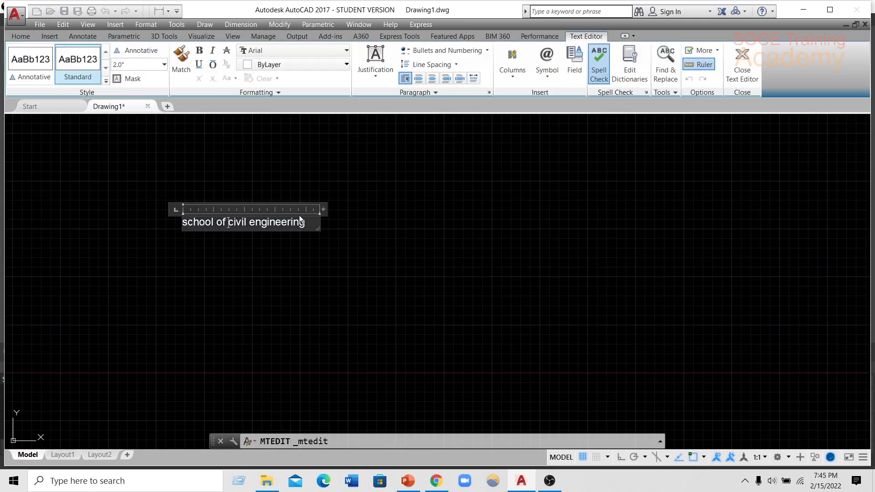
pyautogui.moveTo(308, 223); pyautogui.dragTo(189, 225)
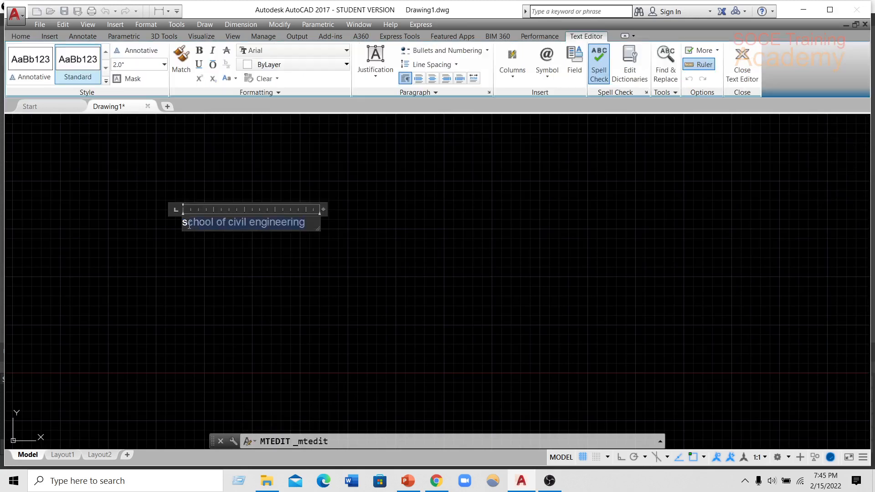
pyautogui.click(159, 68)
pyautogui.press('Return')
pyautogui.click(118, 64)
pyautogui.write('3')
pyautogui.press('Return')
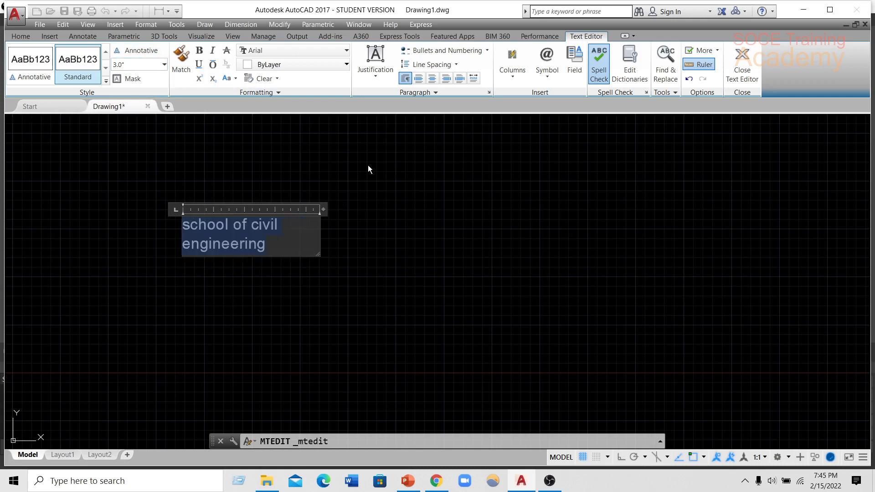
pyautogui.click(269, 172)
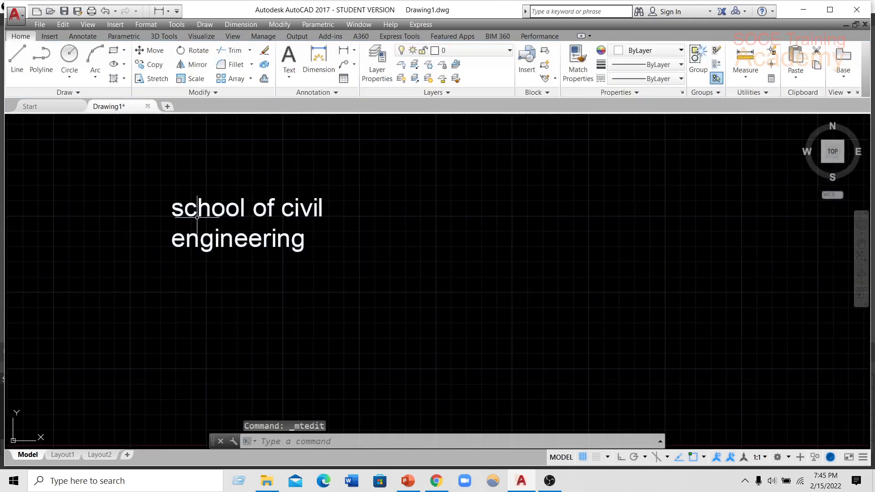
# Widen the enlarged text's frame until all the words fit on a single line, and clear the selection.
pyautogui.click(182, 208)
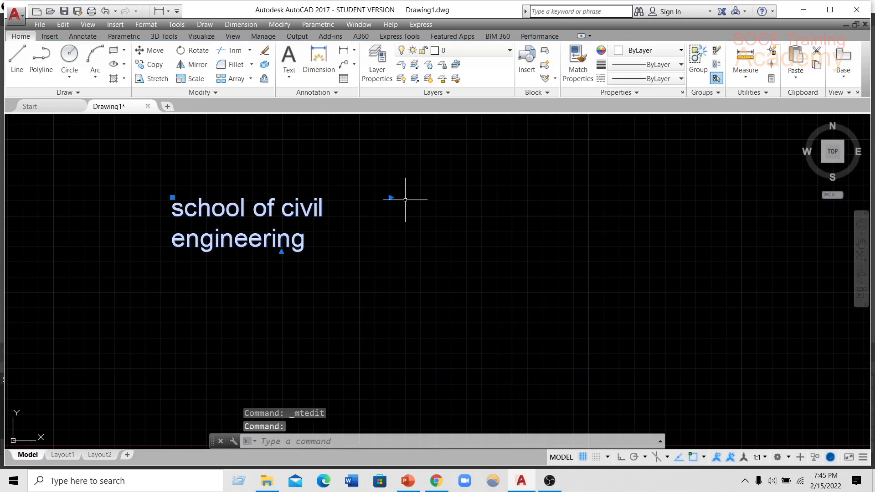
pyautogui.click(390, 198)
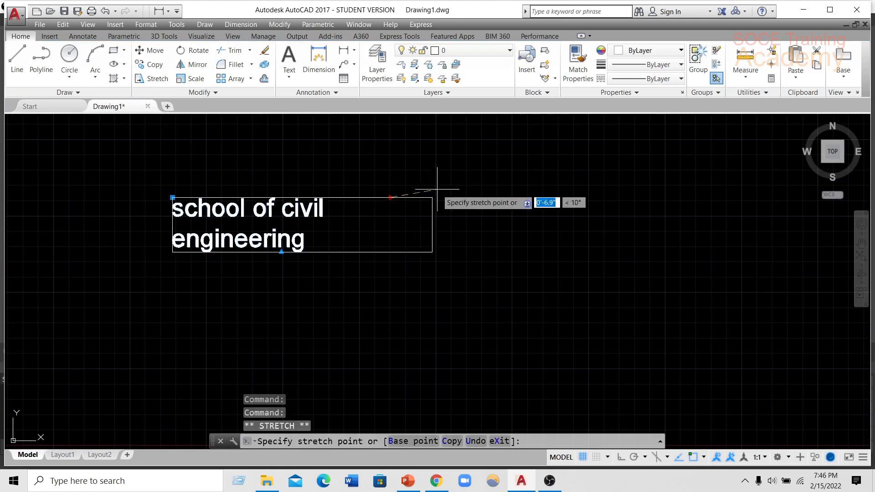
pyautogui.click(502, 184)
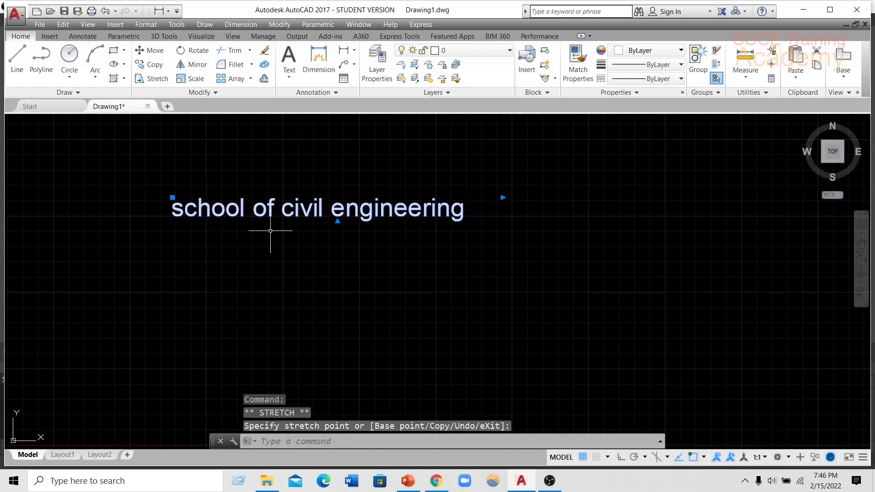
pyautogui.click(108, 209)
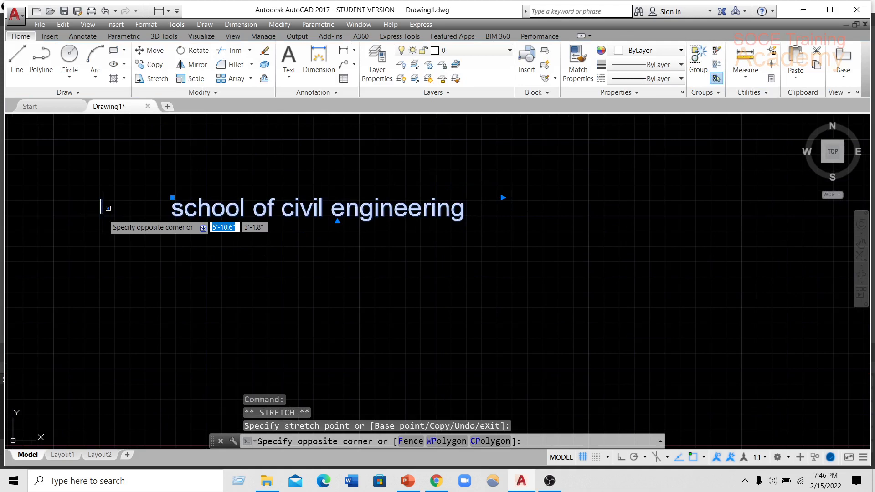
pyautogui.press('Escape')
pyautogui.scroll(-4, 176, 215)
pyautogui.press('Escape')
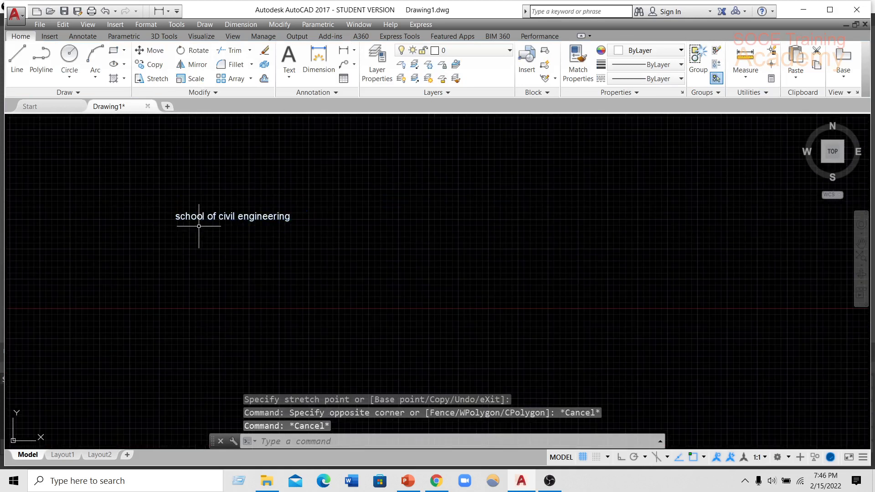
# Reopen the text with TEXTEDIT and try center and left paragraph alignment on the whole line, ending with right alignment.
pyautogui.scroll(2, 203, 217)
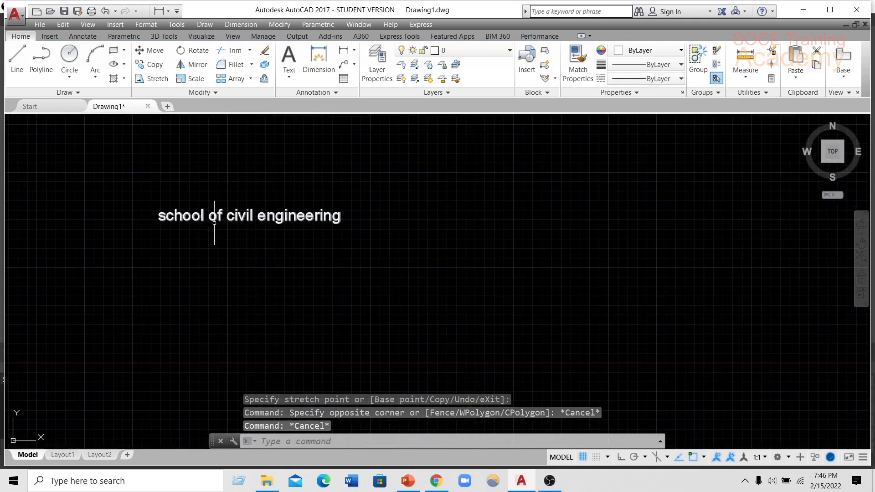
pyautogui.click(262, 216)
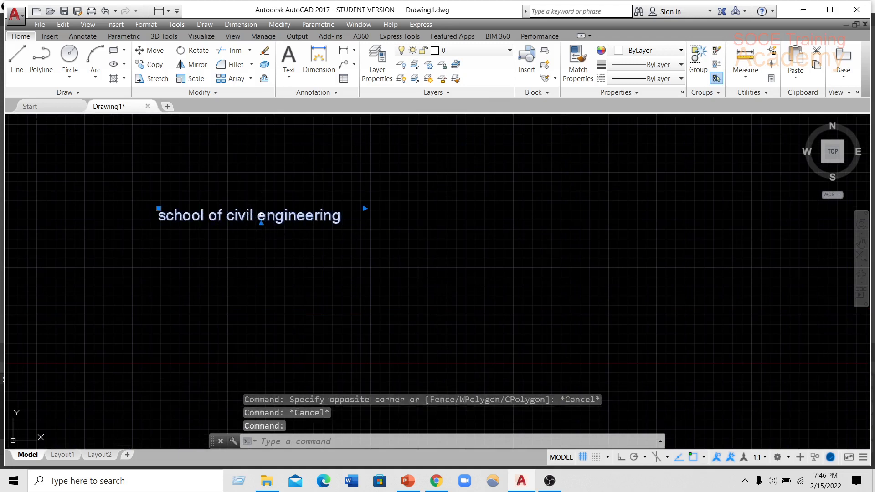
pyautogui.write('ED')
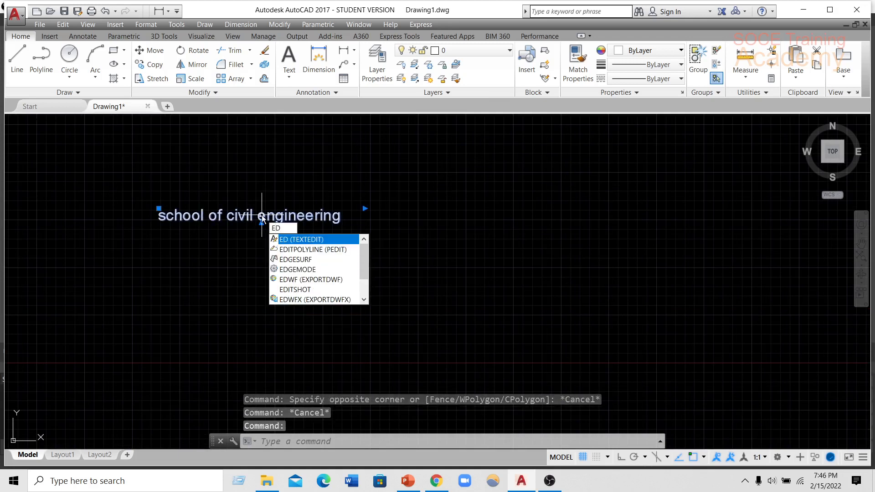
pyautogui.press('Return')
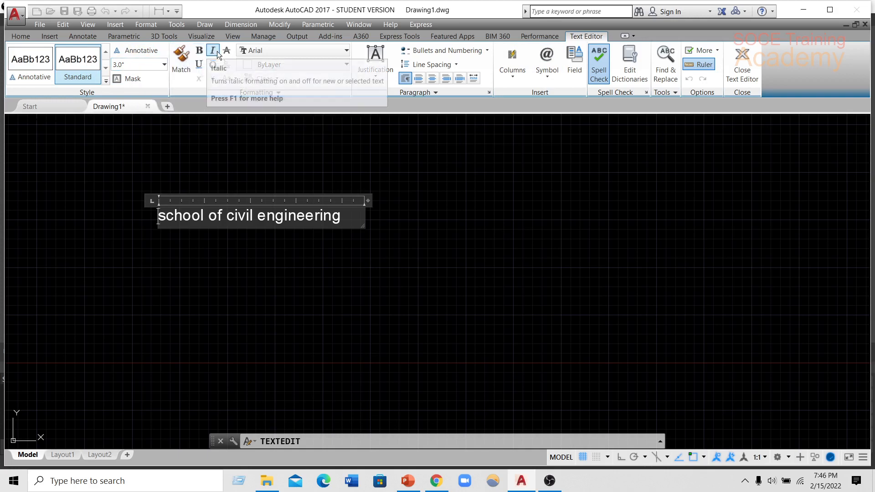
pyautogui.click(196, 67)
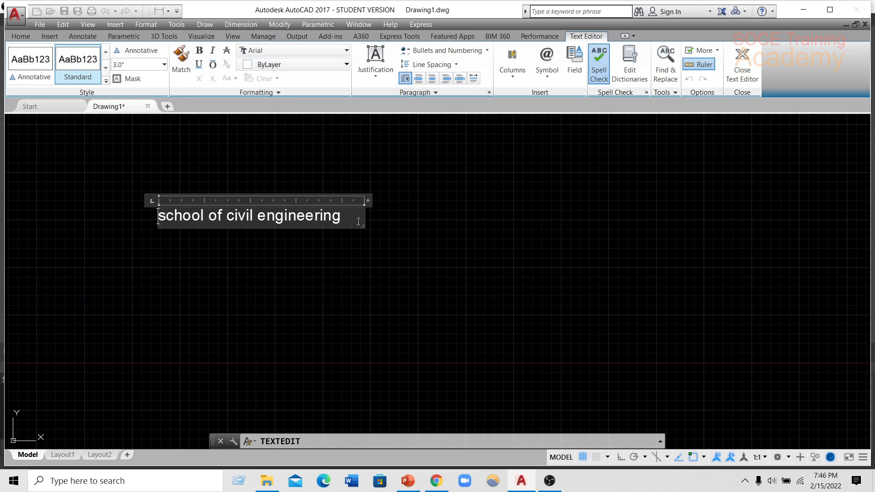
pyautogui.moveTo(349, 223); pyautogui.dragTo(162, 217)
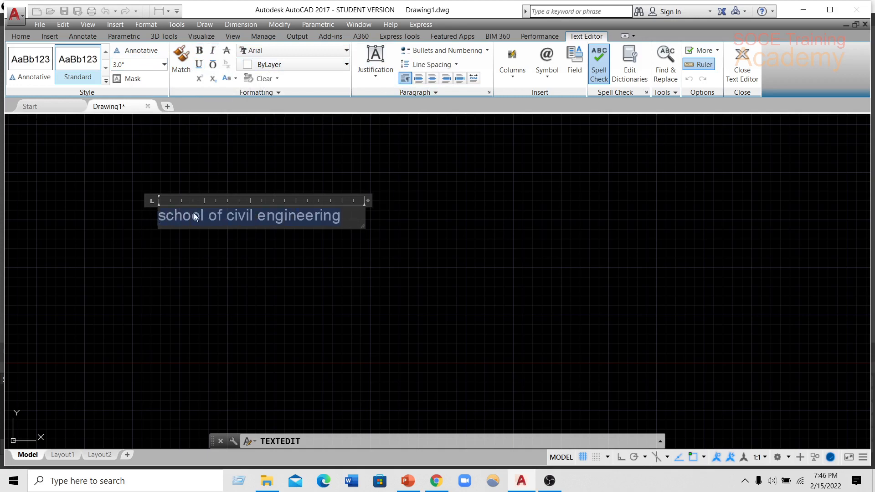
pyautogui.click(429, 82)
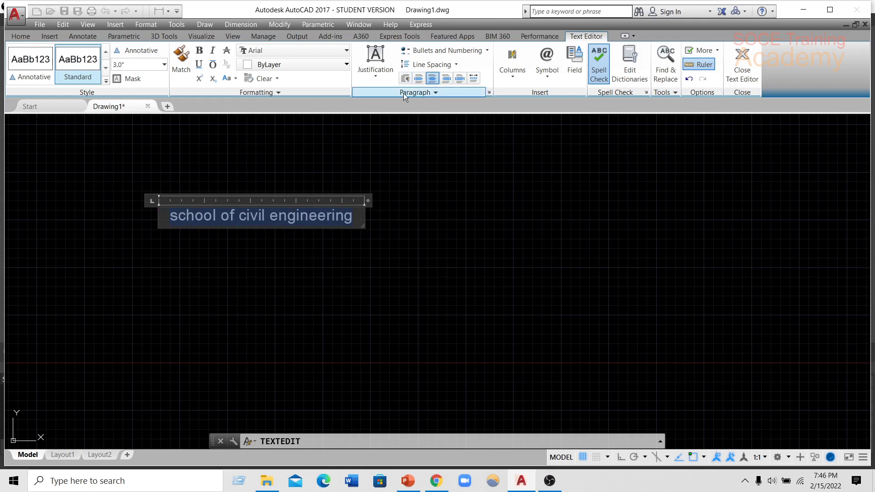
pyautogui.click(413, 83)
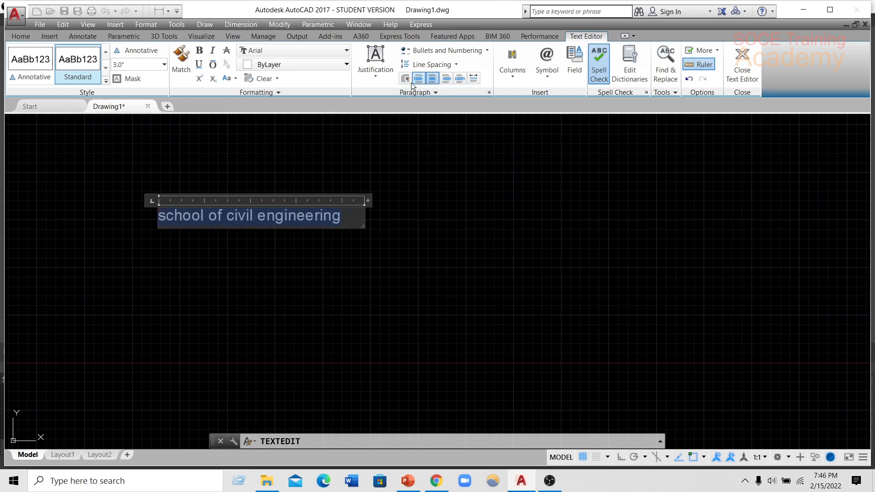
pyautogui.click(446, 79)
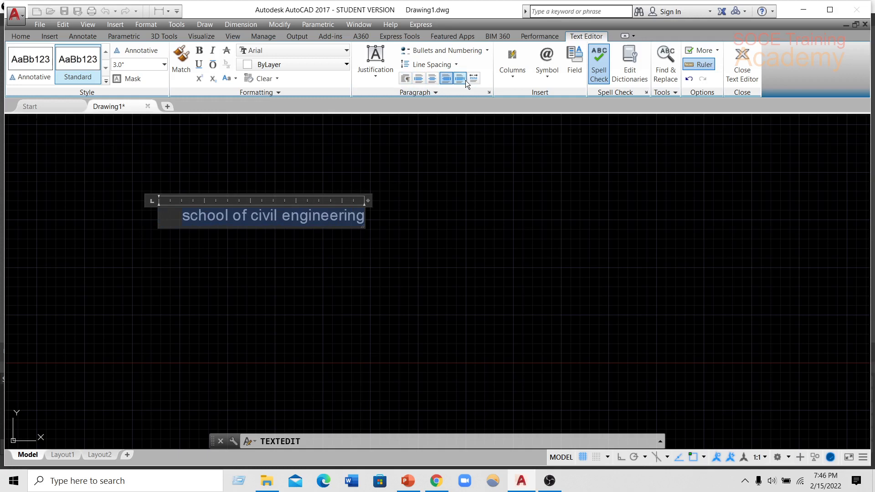
# Try justified and right paragraph alignment on the whole line, ending with center alignment.
pyautogui.click(465, 79)
pyautogui.click(447, 79)
pyautogui.click(432, 78)
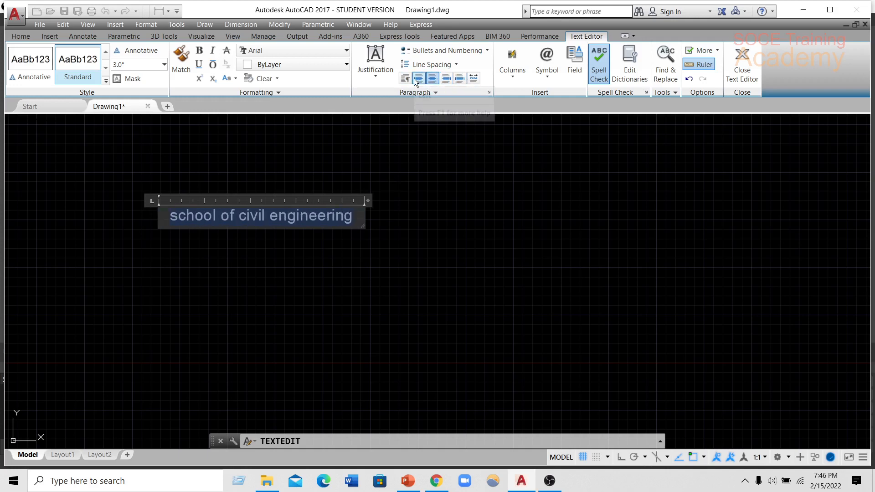
# Set the text object's justification to Top Center and end the text editing.
pyautogui.click(372, 78)
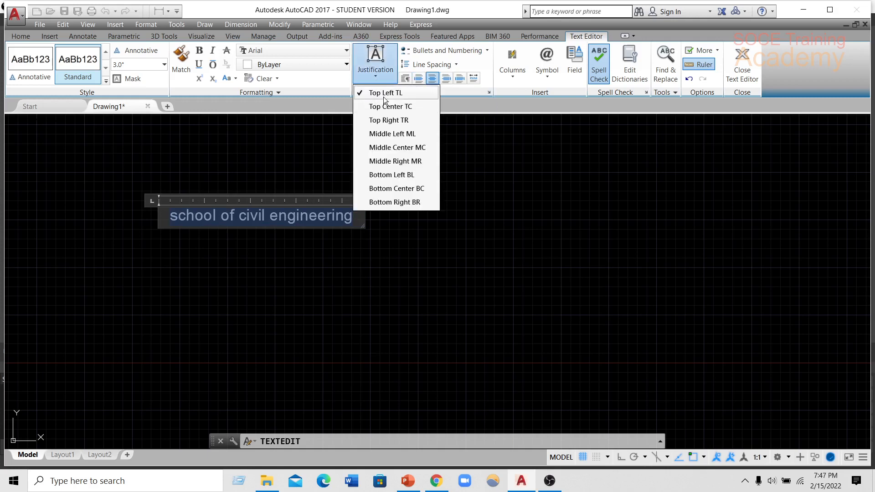
pyautogui.click(383, 104)
pyautogui.click(377, 79)
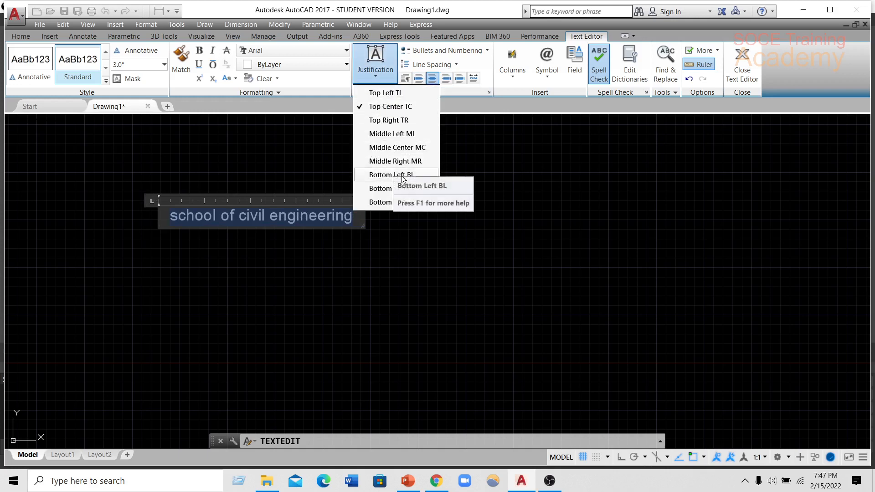
pyautogui.click(295, 155)
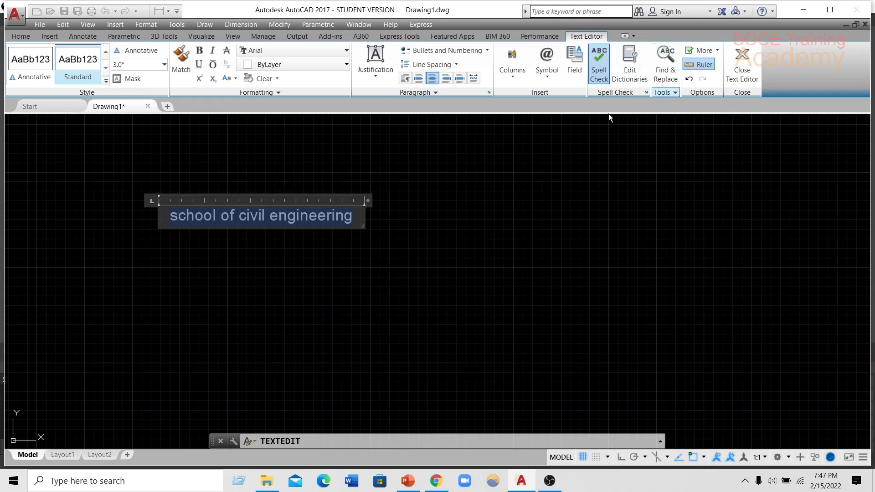
pyautogui.click(455, 173)
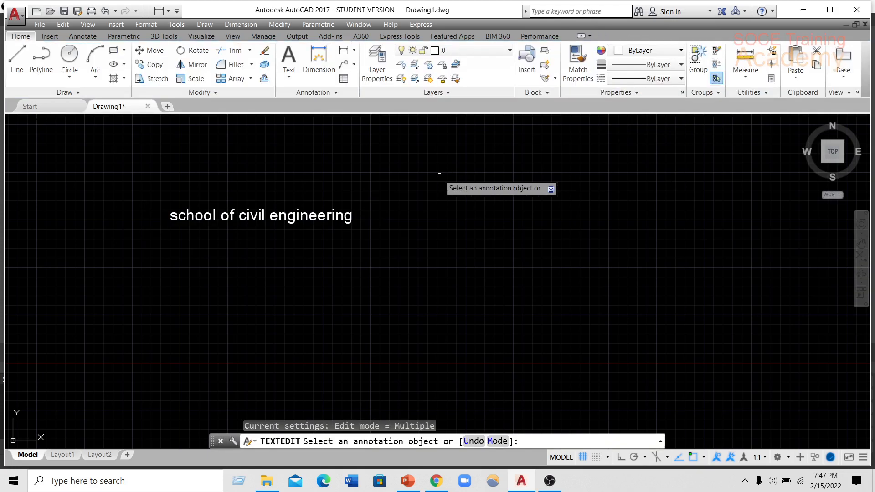
pyautogui.press('Escape')
# Search the entire drawing for the letter "e" with the FIND command, then close Find and Replace.
pyautogui.write('f')
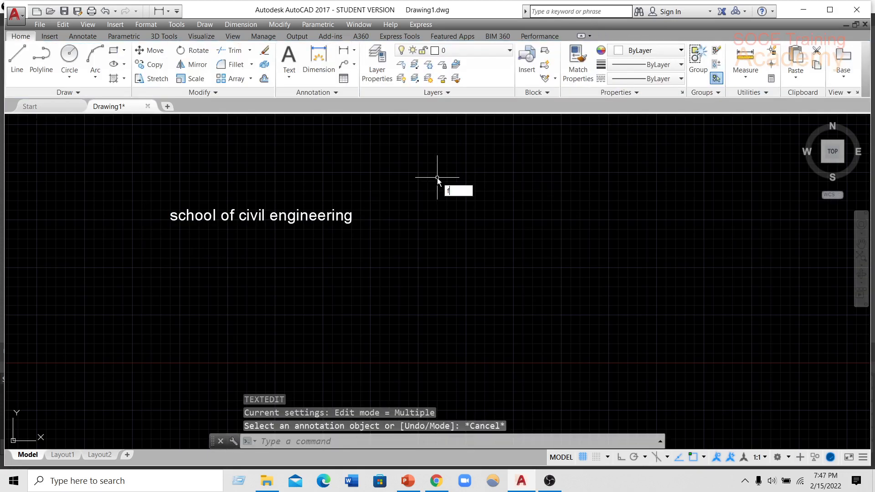
pyautogui.write('ind')
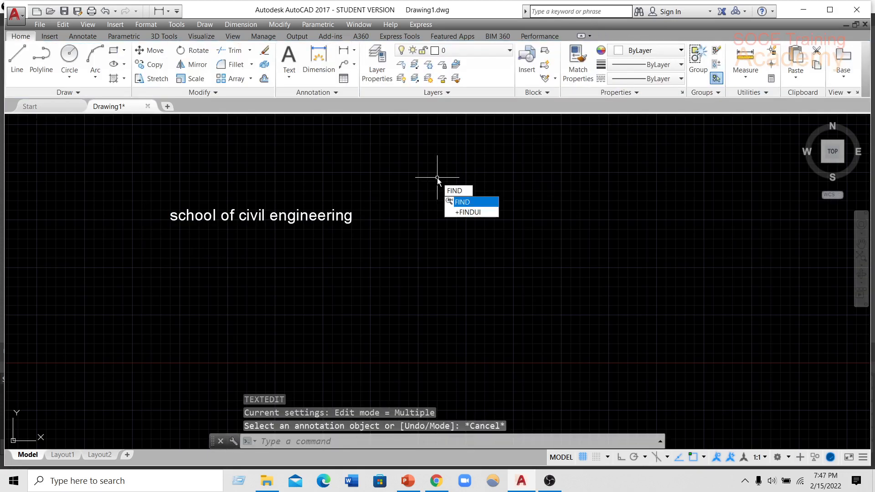
pyautogui.press('Return')
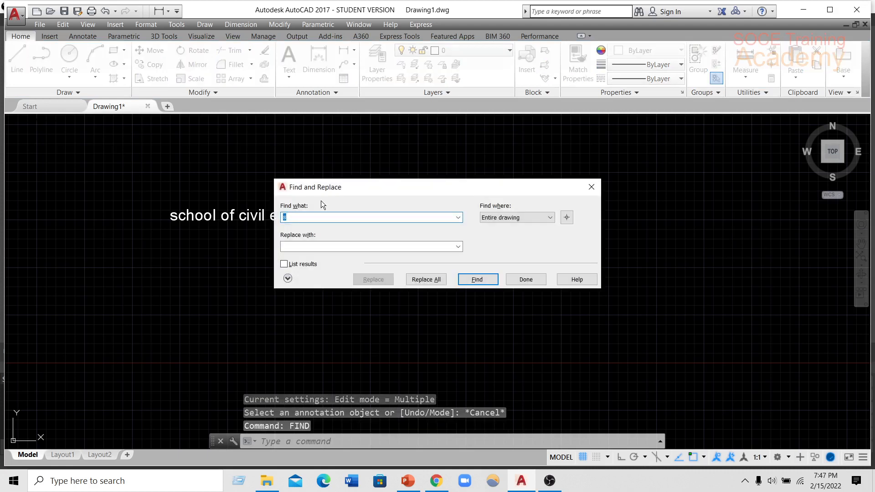
pyautogui.moveTo(368, 185); pyautogui.dragTo(459, 196)
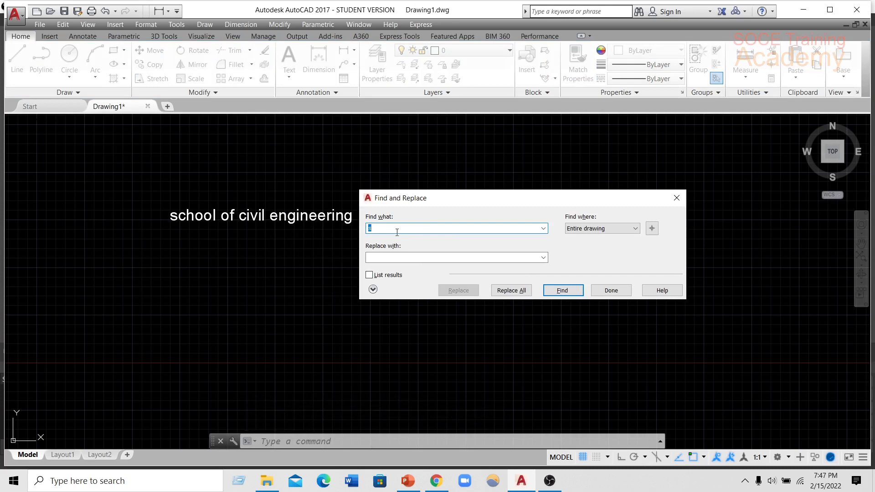
pyautogui.click(563, 290)
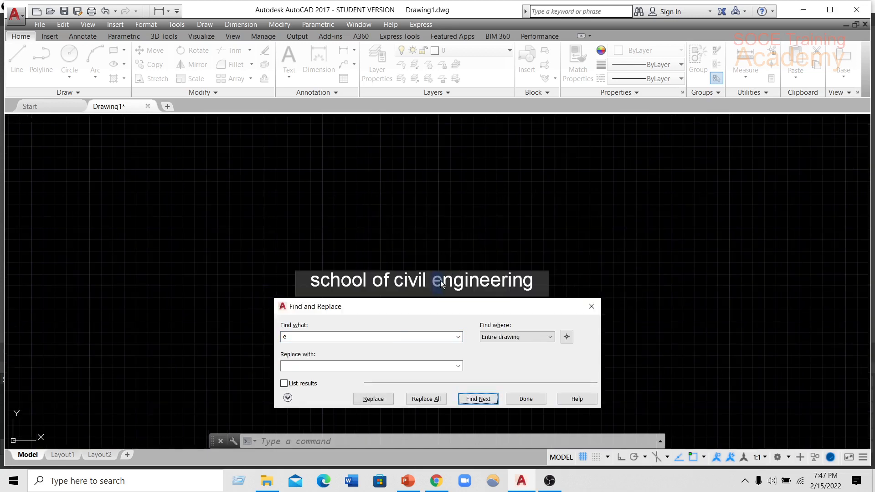
pyautogui.click(588, 307)
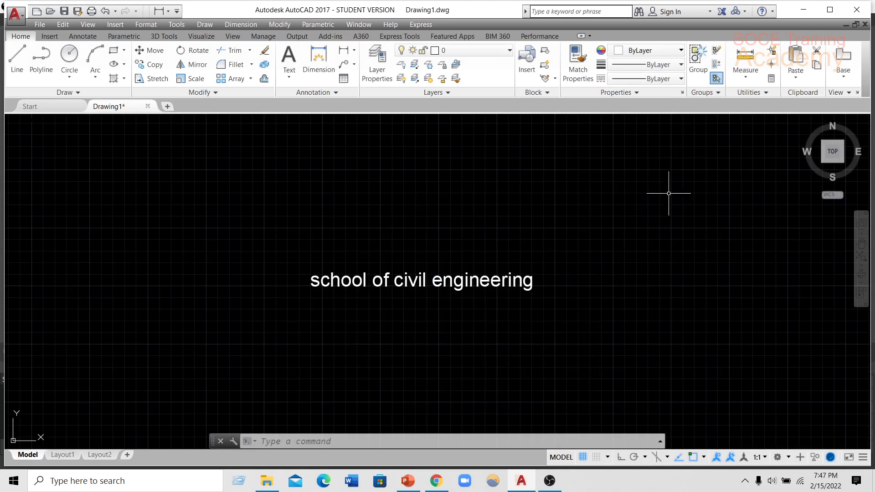
# Reopen the "school of civil engineering" text for editing and look through the available fonts.
pyautogui.moveTo(595, 221); pyautogui.dragTo(464, 179, button='middle')
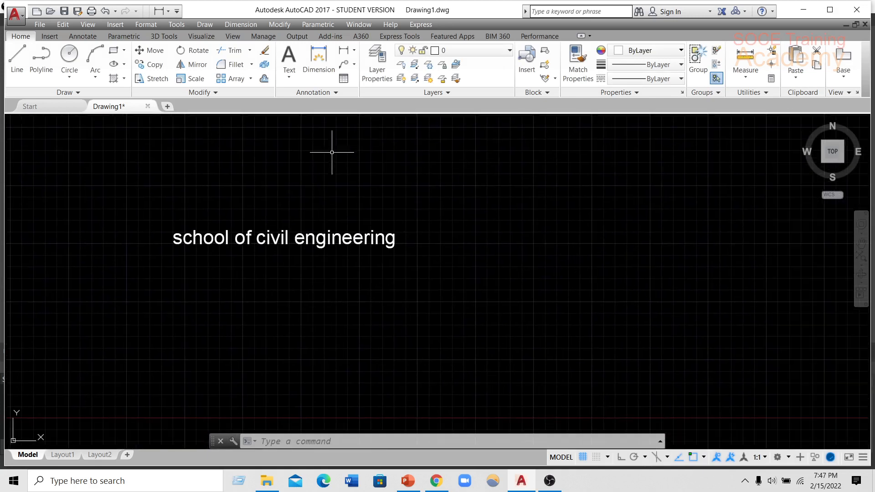
pyautogui.doubleClick(286, 235)
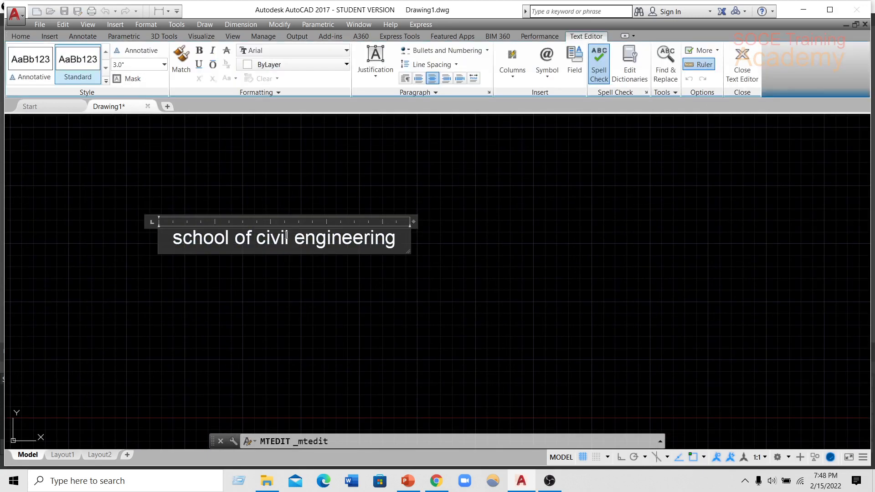
pyautogui.click(296, 50)
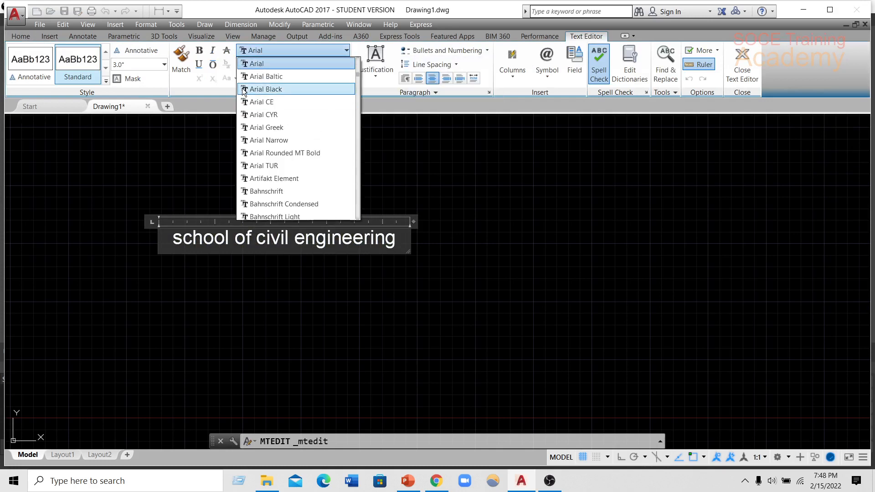
pyautogui.scroll(-4, 266, 130)
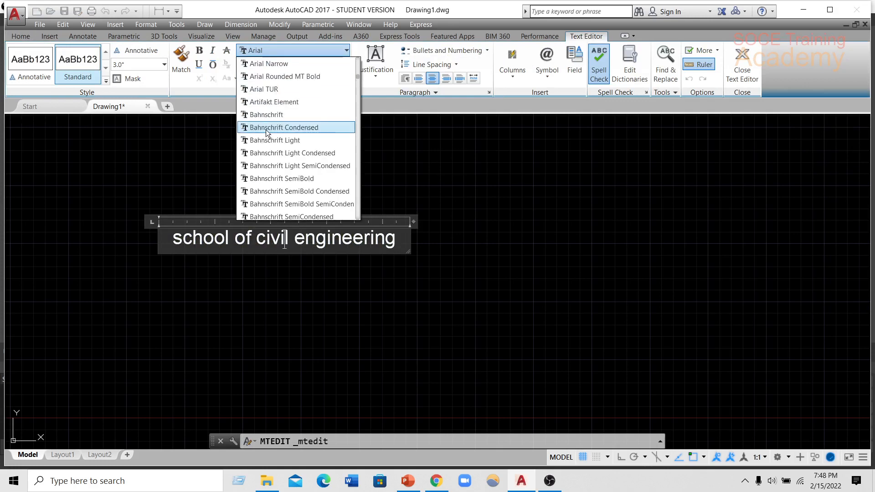
pyautogui.scroll(-4, 266, 129)
pyautogui.click(455, 183)
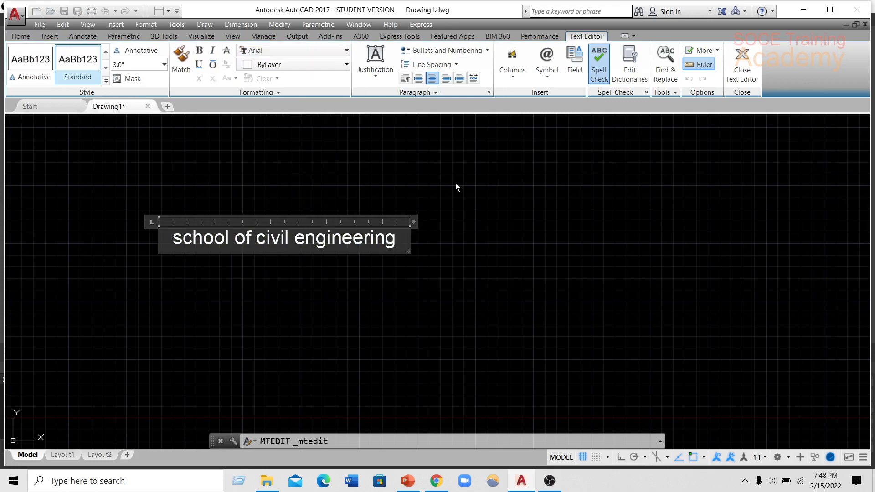
# Set the font of the whole "school of civil engineering" text to Castellar and close the text editing.
pyautogui.moveTo(402, 245); pyautogui.dragTo(174, 230)
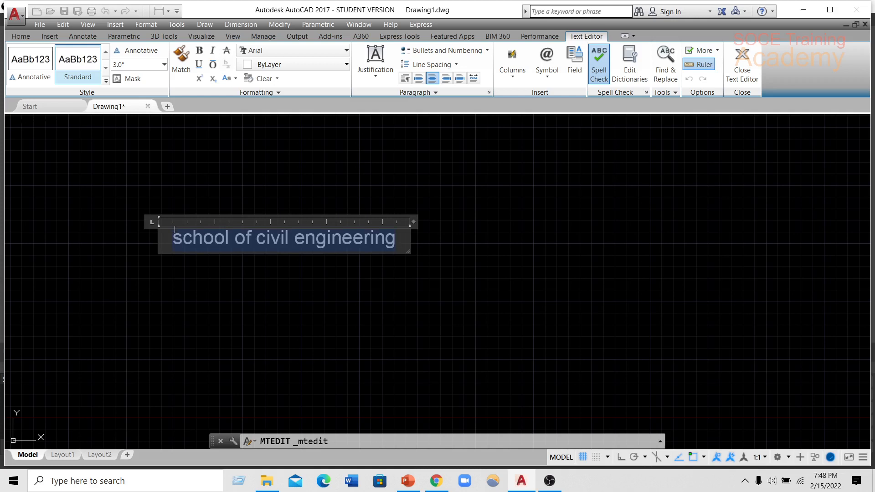
pyautogui.click(268, 51)
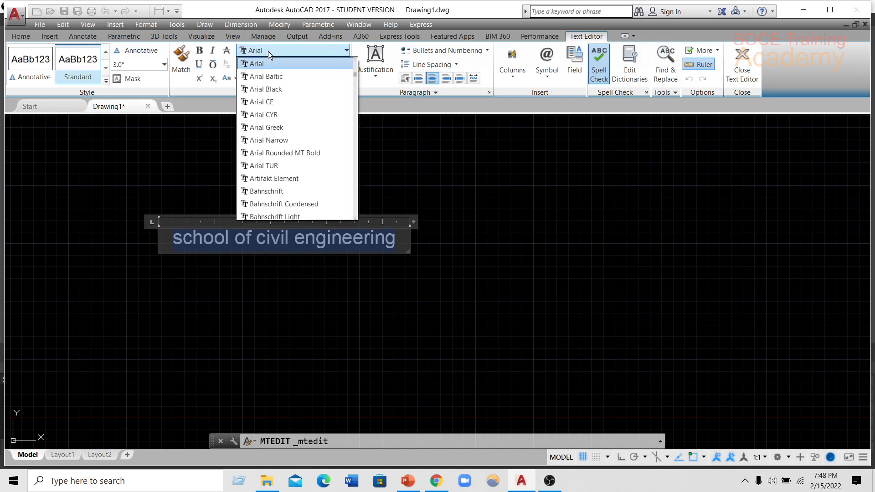
pyautogui.scroll(-6, 280, 60)
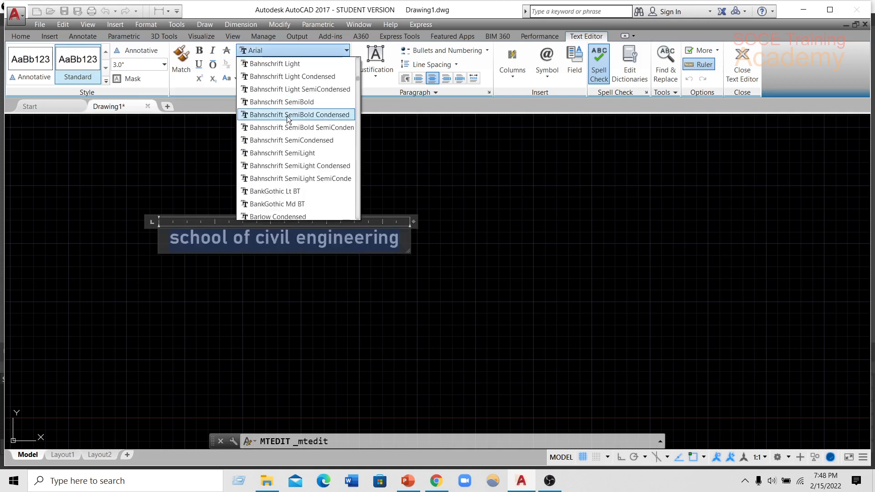
pyautogui.scroll(-8, 286, 124)
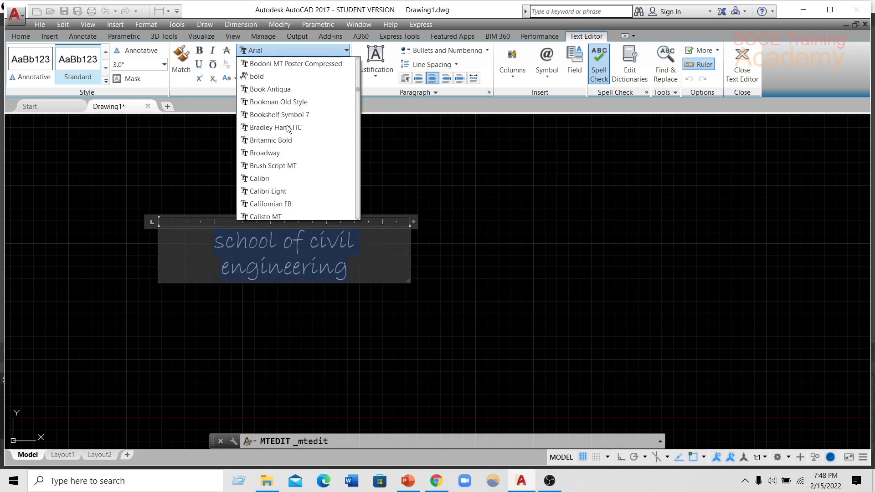
pyautogui.scroll(2, 286, 125)
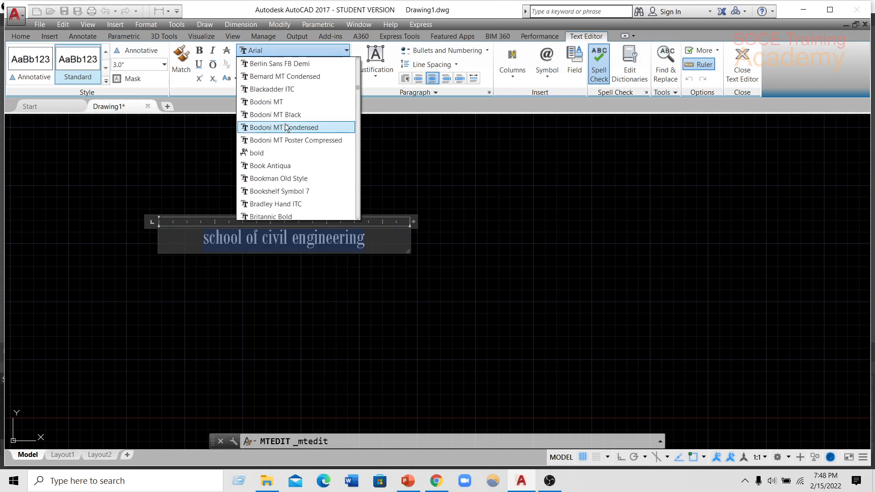
pyautogui.scroll(-6, 285, 127)
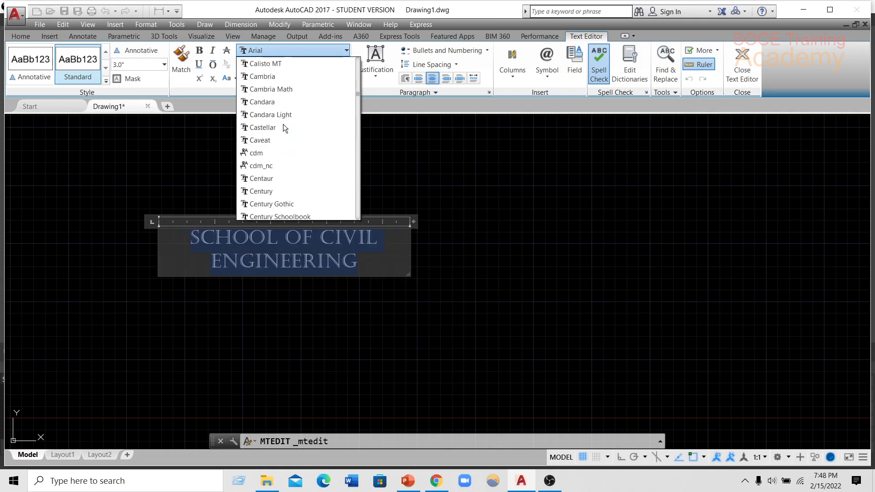
pyautogui.click(282, 128)
pyautogui.click(294, 156)
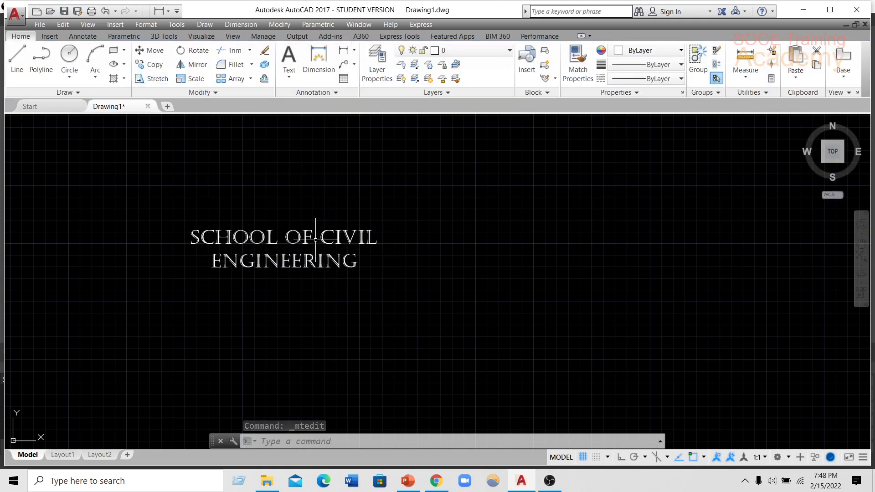
# Reopen the text with TEXTEDIT, set the color of all its words to Green, and end the editing.
pyautogui.click(292, 236)
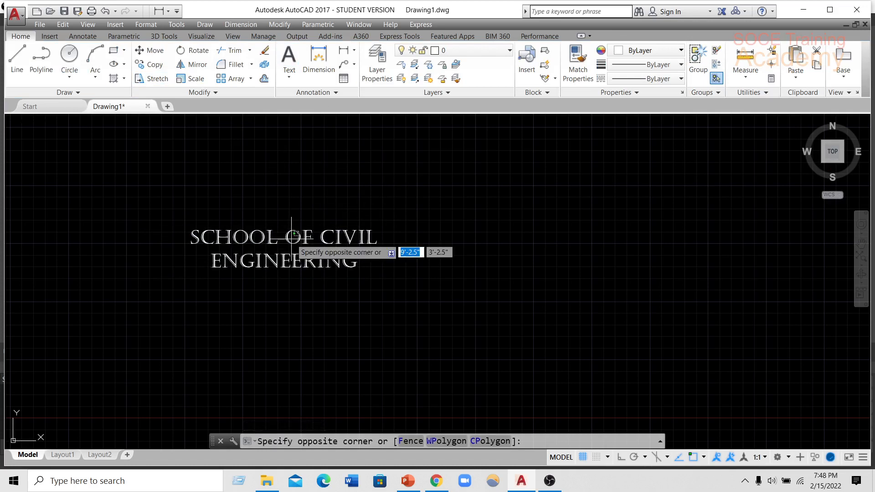
pyautogui.press('Escape')
pyautogui.click(325, 238)
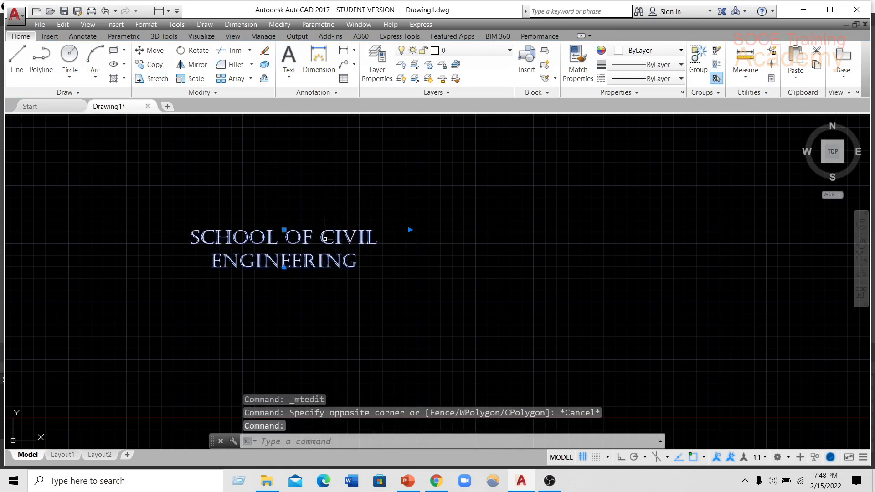
pyautogui.write('ed')
pyautogui.press('Return')
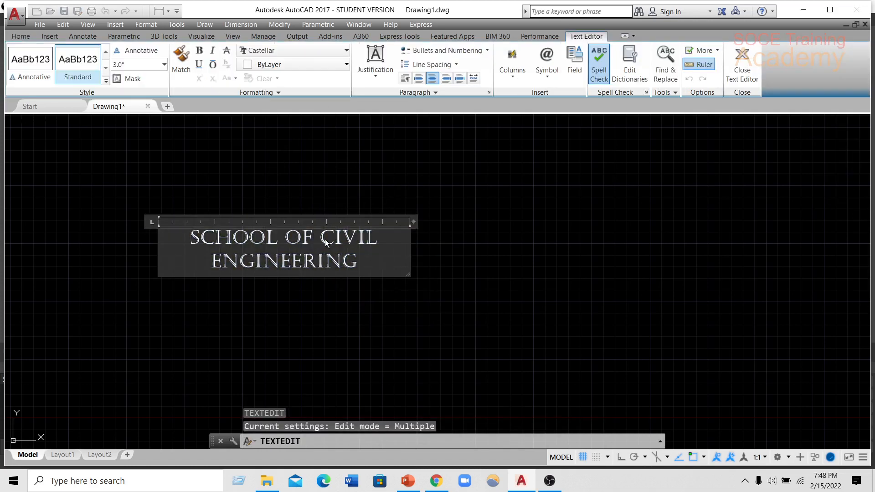
pyautogui.moveTo(362, 268); pyautogui.dragTo(182, 241)
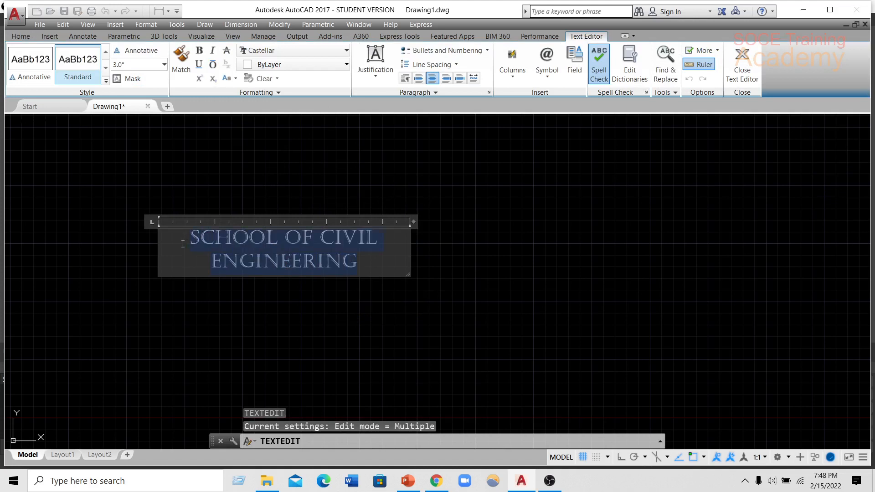
pyautogui.click(309, 65)
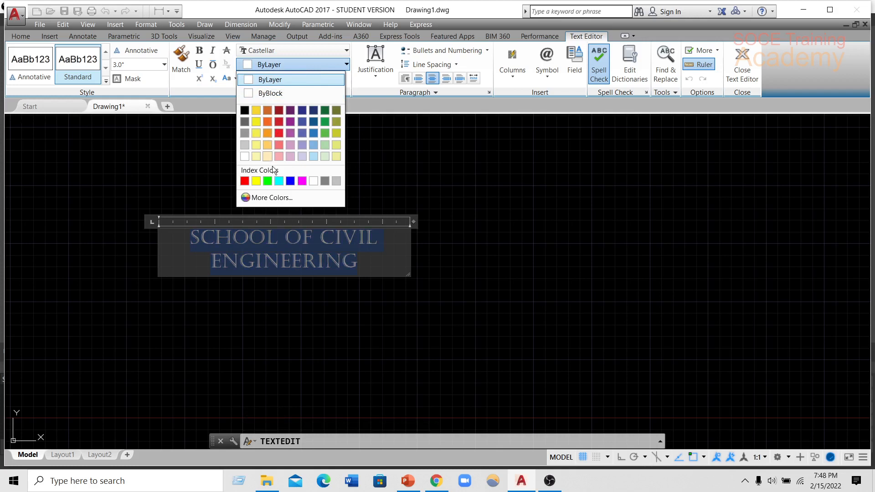
pyautogui.click(268, 181)
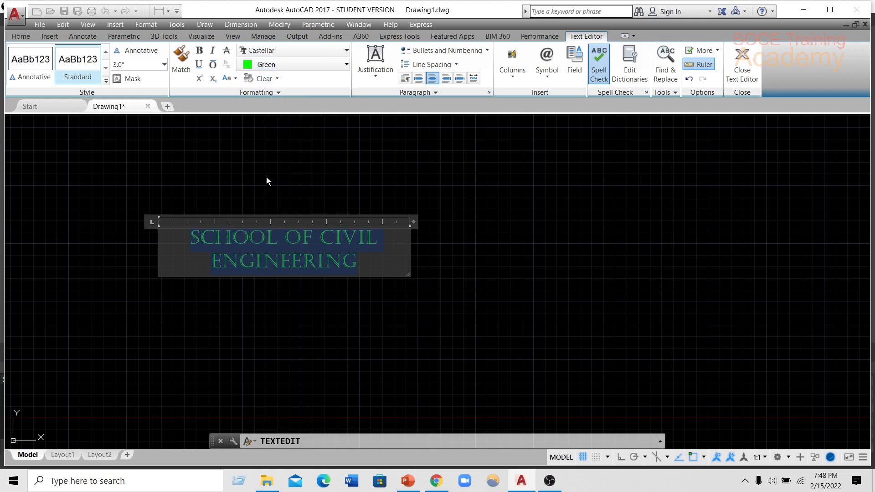
pyautogui.click(266, 179)
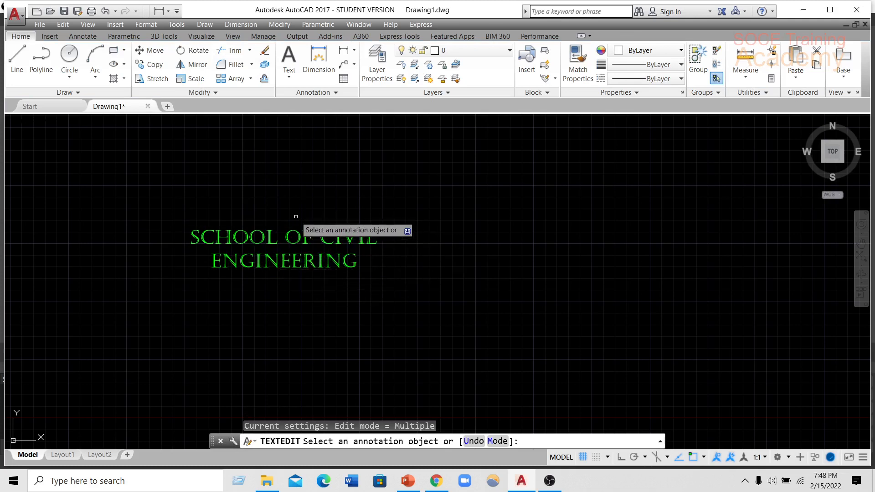
pyautogui.press('Escape')
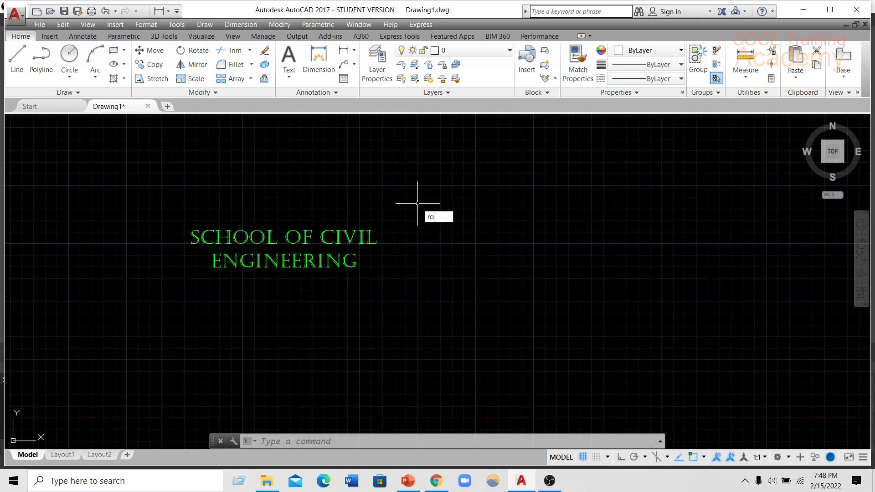
# Rotate the green "school of civil engineering" text counterclockwise about a base point at its lower left so it slopes steeply upward.
pyautogui.press('Return')
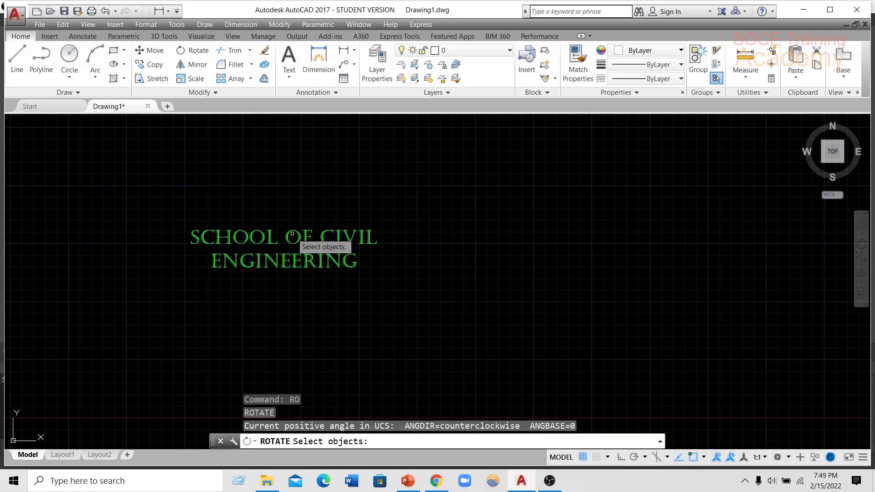
pyautogui.click(309, 237)
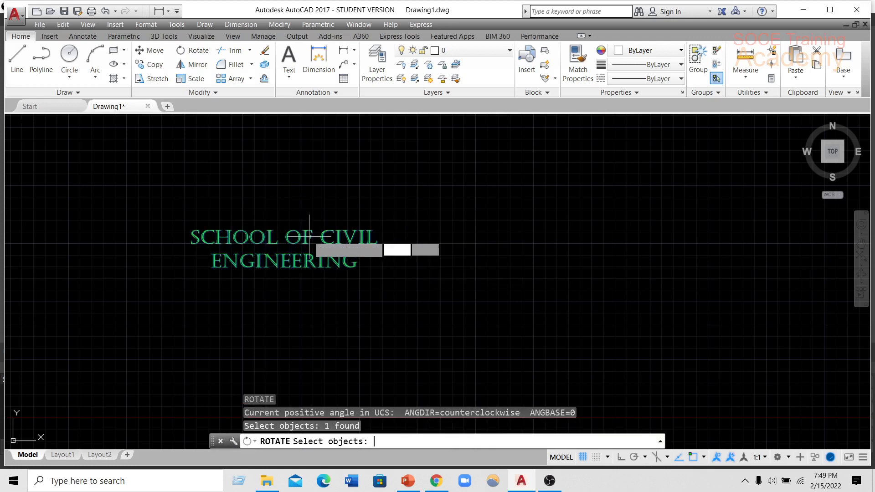
pyautogui.press('Return')
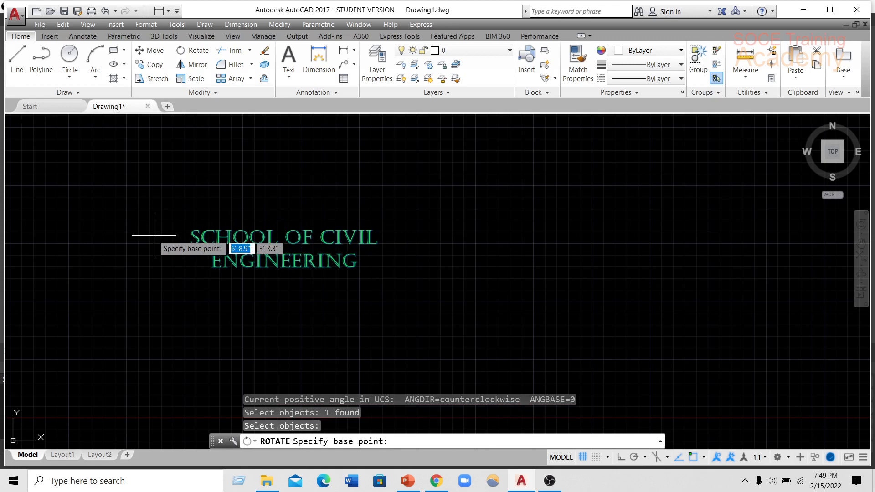
pyautogui.click(159, 267)
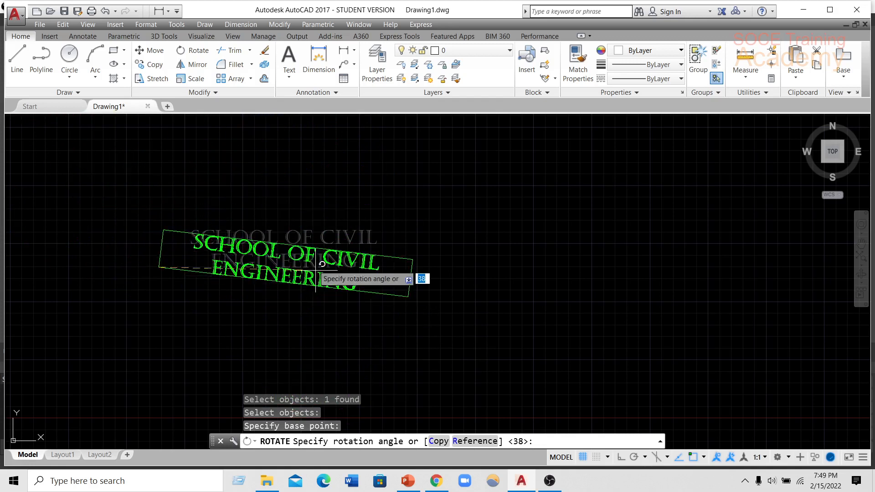
pyautogui.click(219, 196)
pyautogui.scroll(-3, 248, 219)
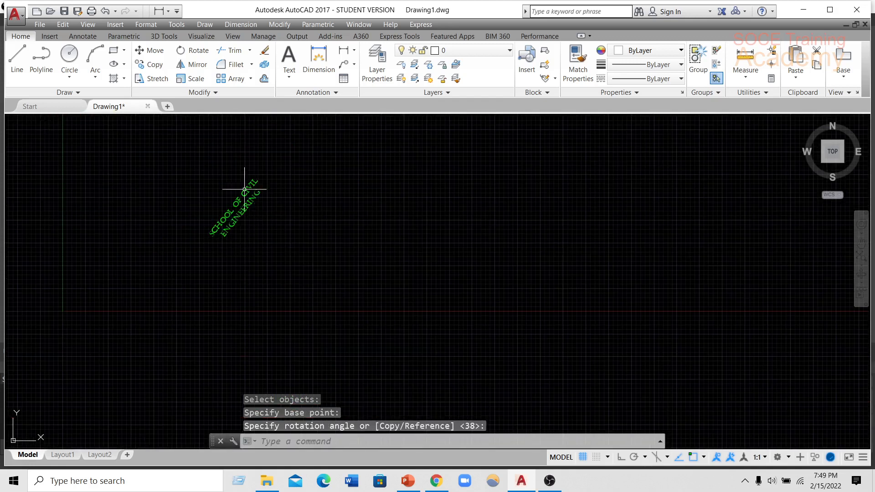
pyautogui.scroll(3, 245, 189)
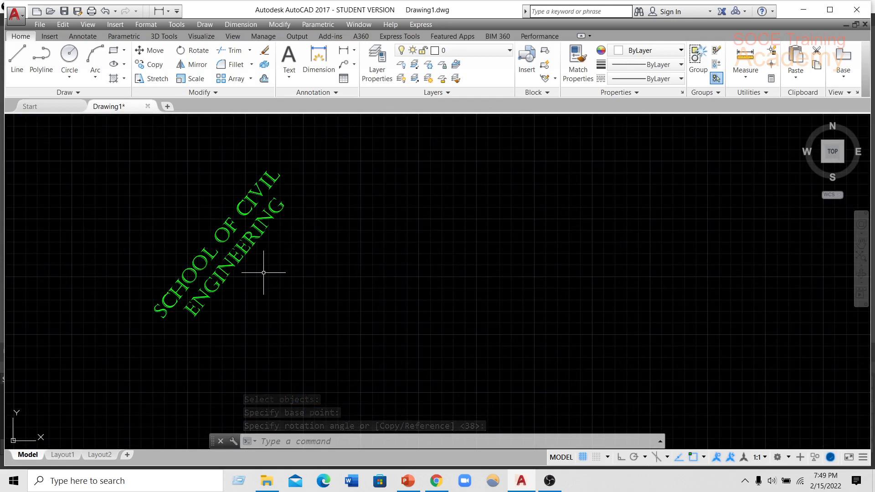
# Create the multiline text "uhfkfkfhfhdfjgdjgjgjk" beside the rotated green text, with the text height set to 2.
pyautogui.moveTo(360, 265); pyautogui.dragTo(248, 251, button='middle')
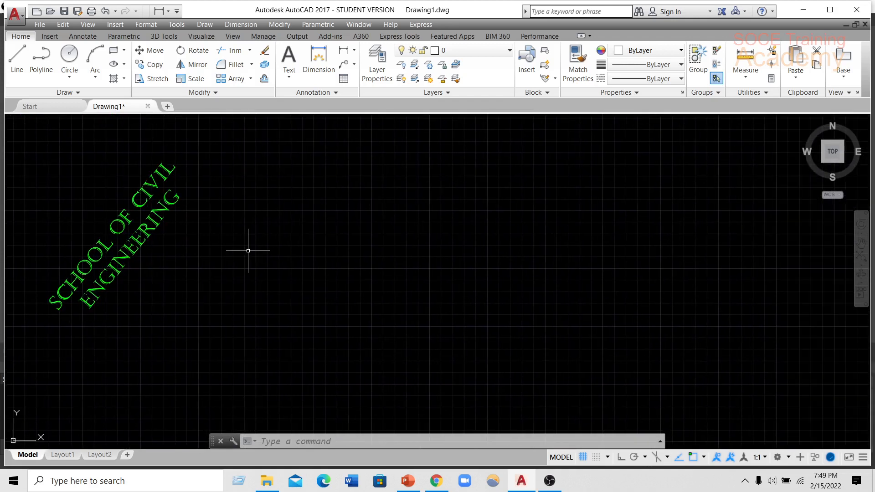
pyautogui.write('MT')
pyautogui.press('Return')
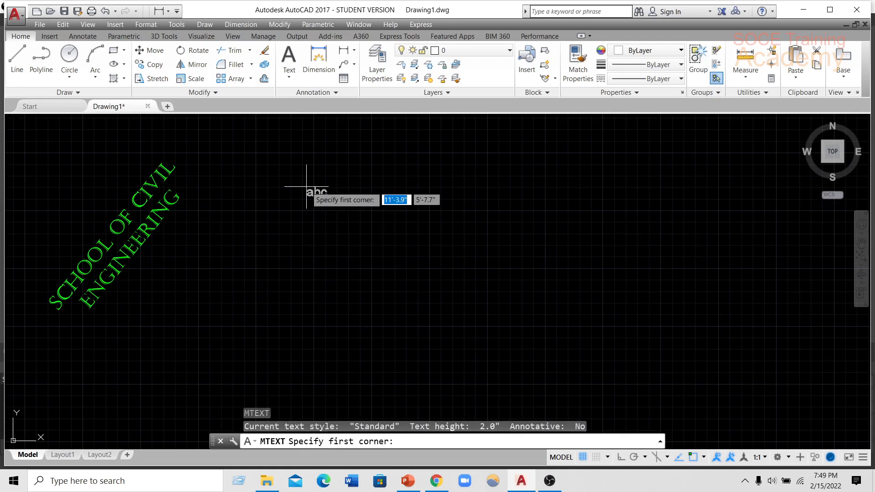
pyautogui.click(282, 165)
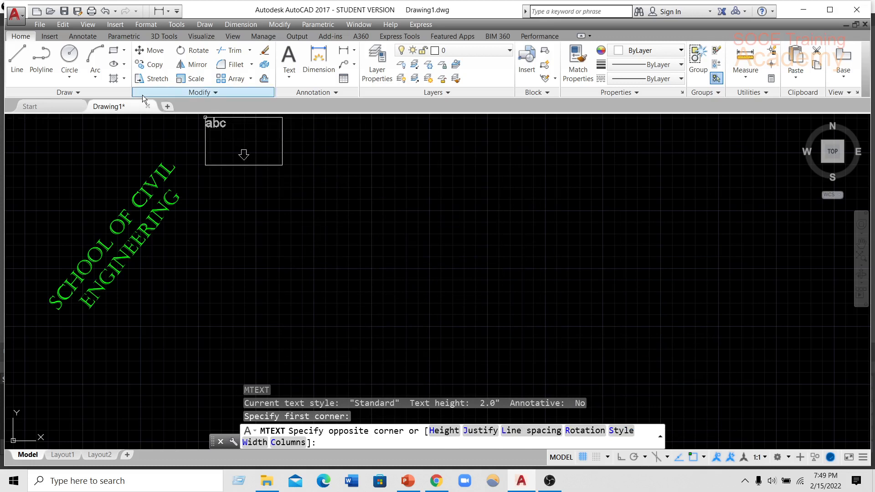
pyautogui.click(443, 431)
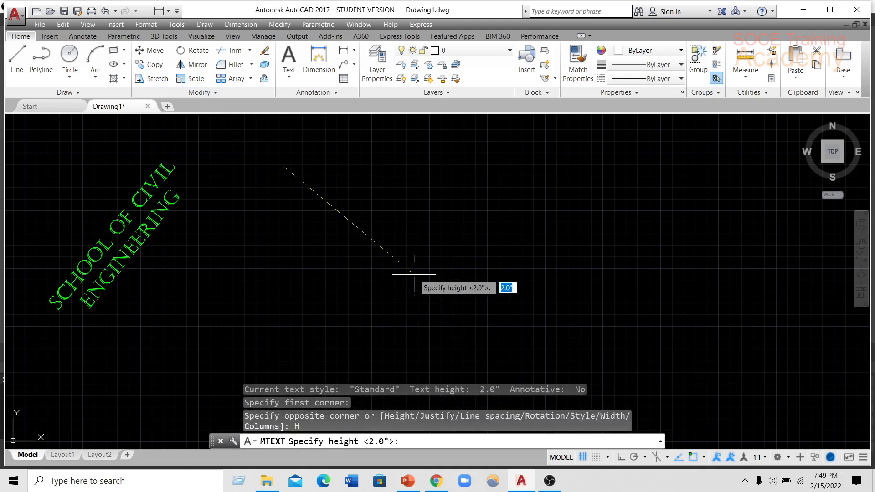
pyautogui.press('Return')
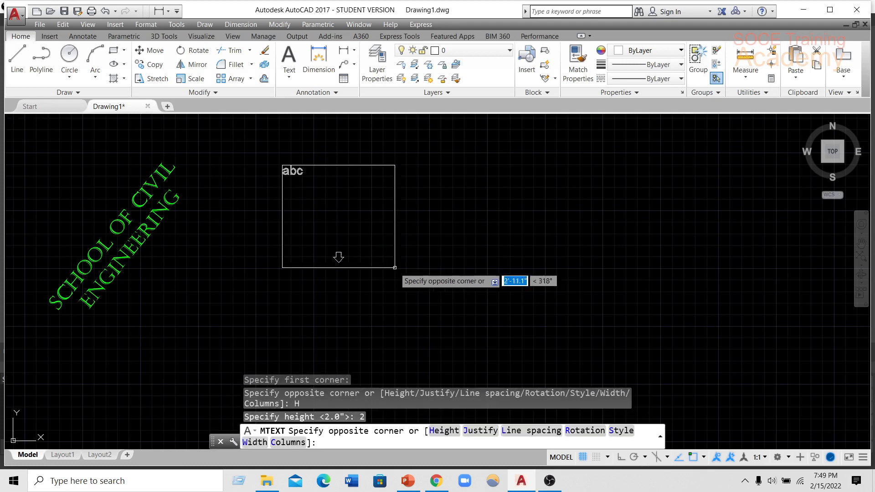
pyautogui.click(503, 227)
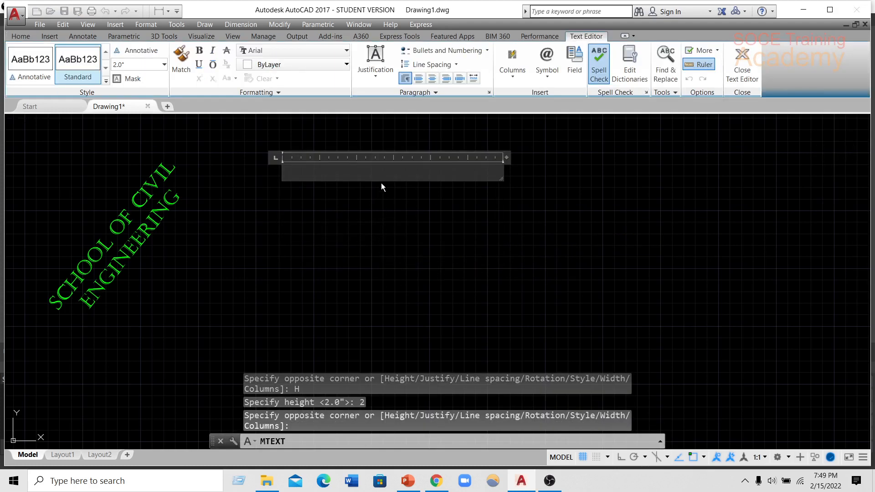
pyautogui.write('uhfkf')
pyautogui.write('kfhfhdjgdjgjgjk')
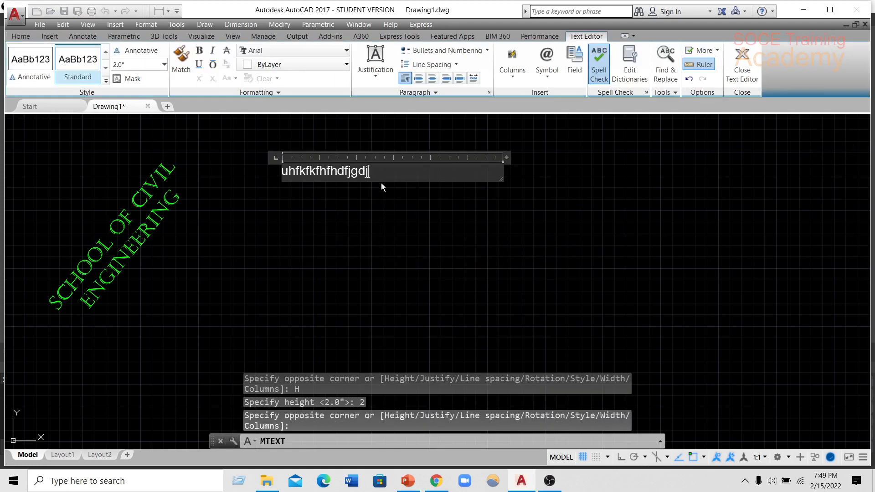
pyautogui.click(262, 170)
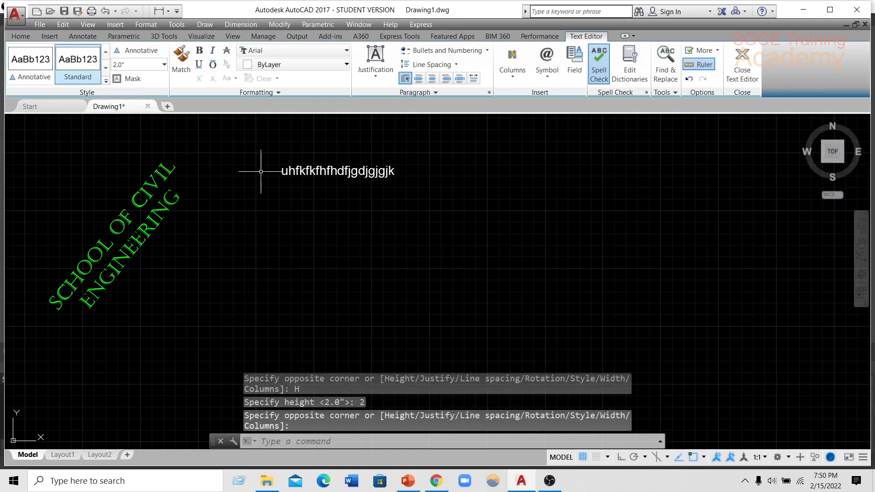
pyautogui.scroll(4, 340, 157)
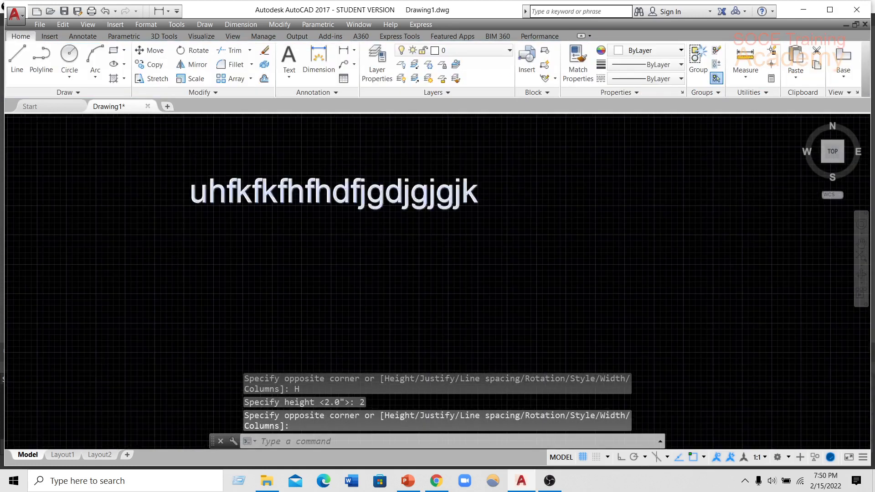
pyautogui.scroll(-2, 279, 162)
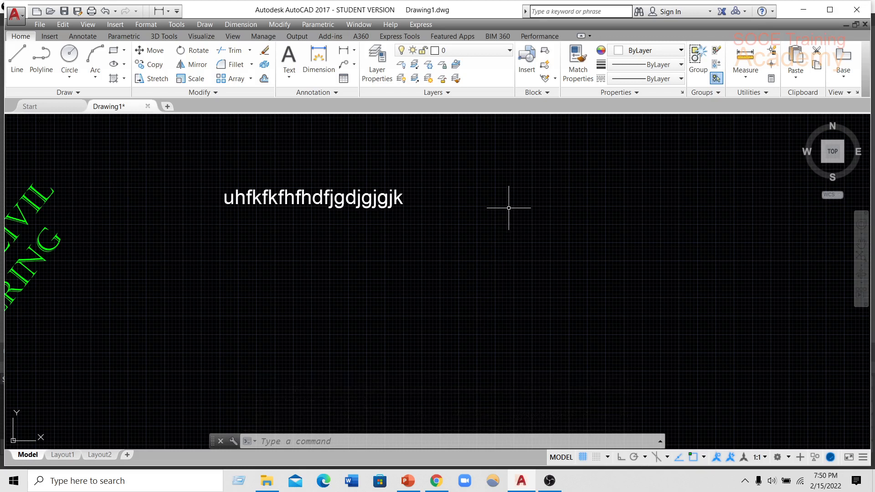
# Create the multiline text "iohfjfkjfhfjffjlfjfkf" beside the first white text, using bottom center (BC) justification.
pyautogui.write('t')
pyautogui.press('Return')
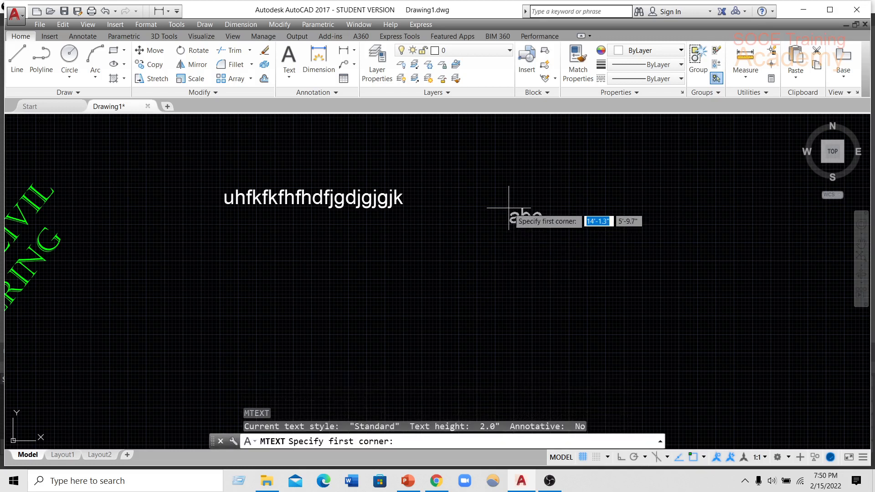
pyautogui.scroll(-2, 509, 208)
pyautogui.moveTo(509, 208); pyautogui.dragTo(412, 201, button='middle')
pyautogui.click(381, 193)
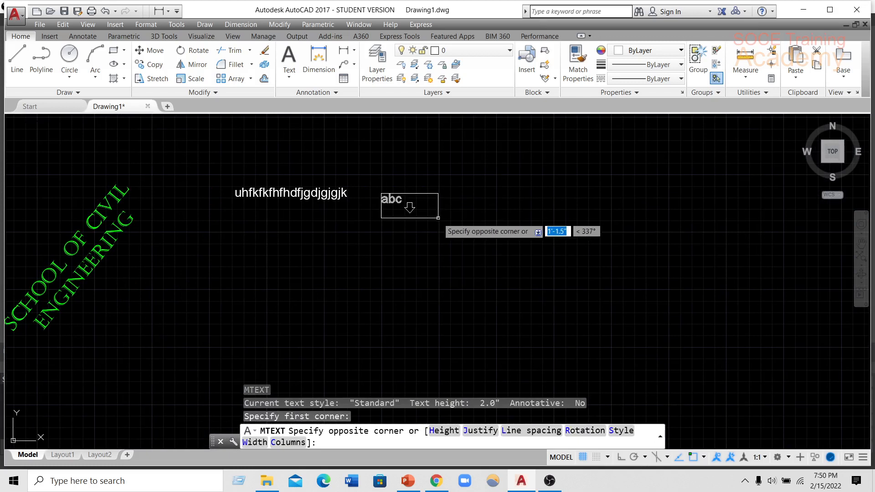
pyautogui.click(490, 435)
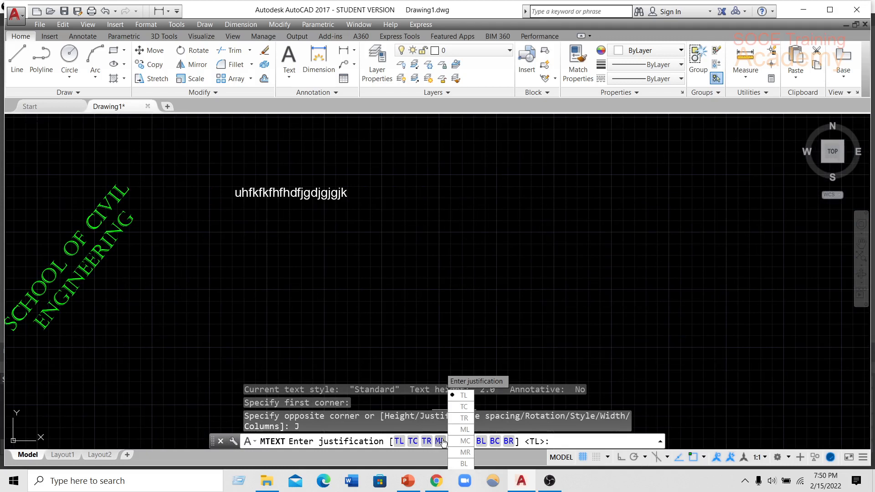
pyautogui.click(495, 441)
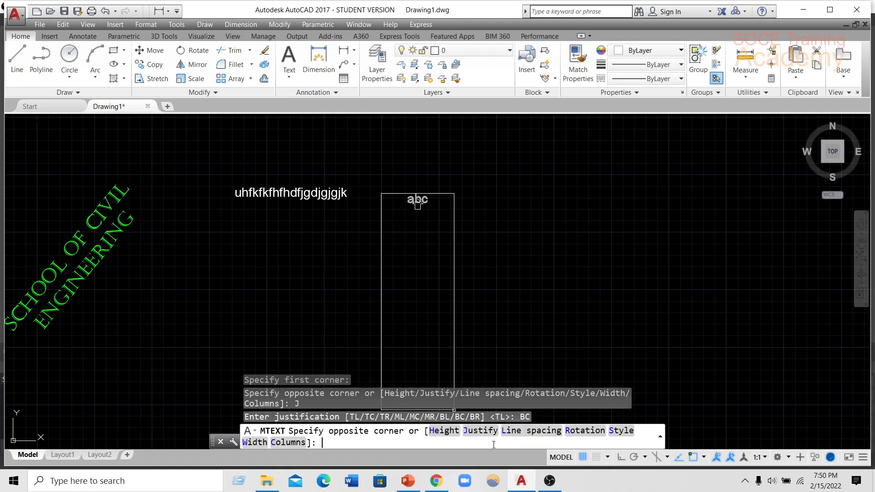
pyautogui.click(580, 263)
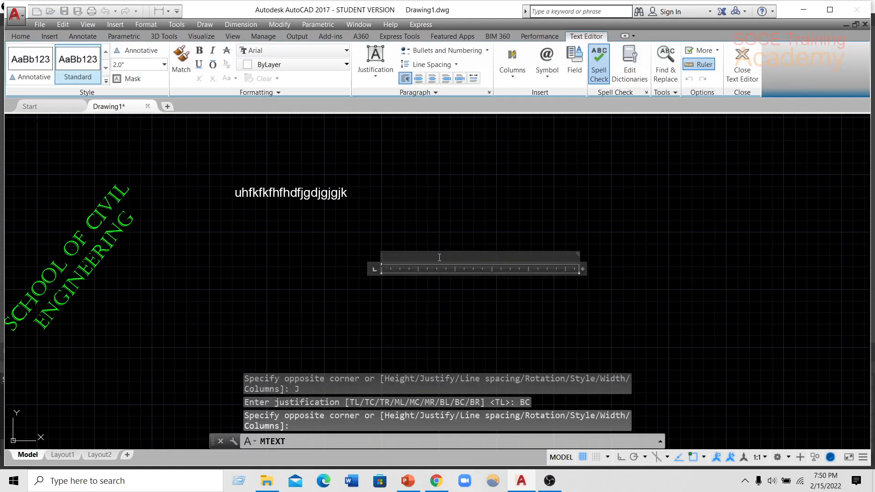
pyautogui.write('iohfjfkjfhf')
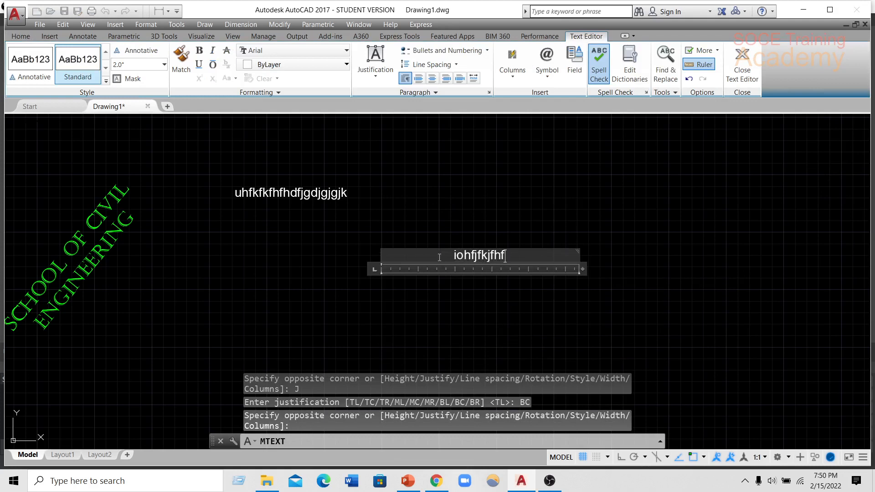
pyautogui.write('jffjlfjkf')
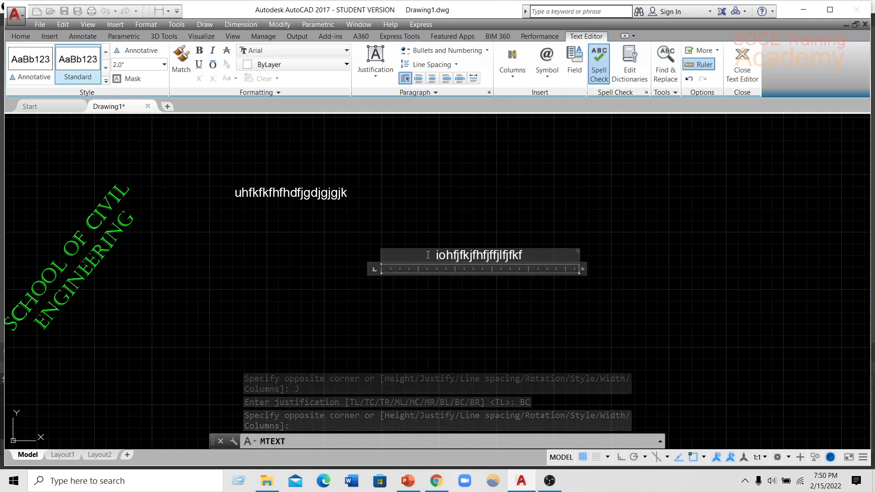
pyautogui.click(477, 205)
# Try right, left and center paragraph alignment on the "iohfjfkjfhfjffjlfjfkf" text and leave the text editing without answering the save prompt.
pyautogui.moveTo(481, 269); pyautogui.dragTo(425, 251, button='middle')
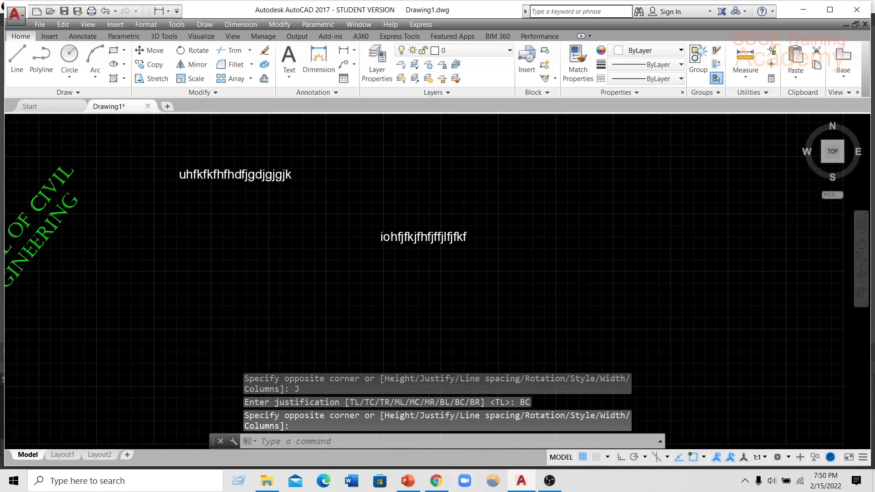
pyautogui.doubleClick(447, 235)
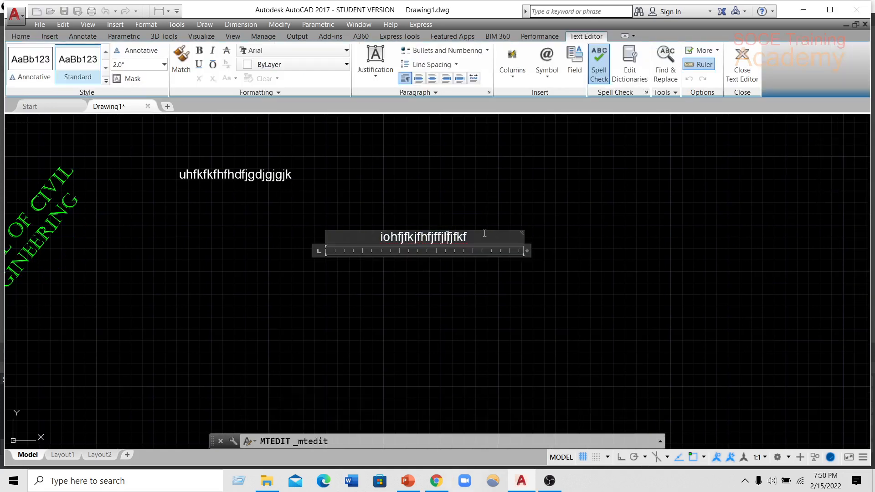
pyautogui.click(444, 80)
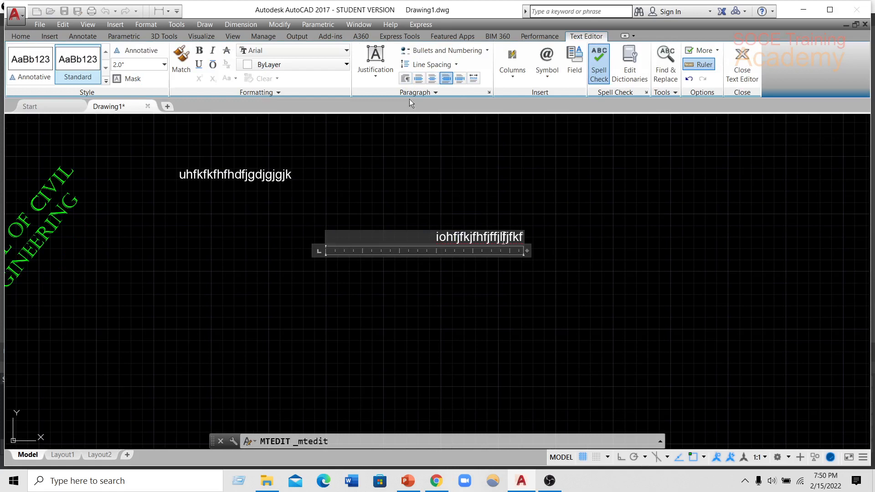
pyautogui.click(418, 80)
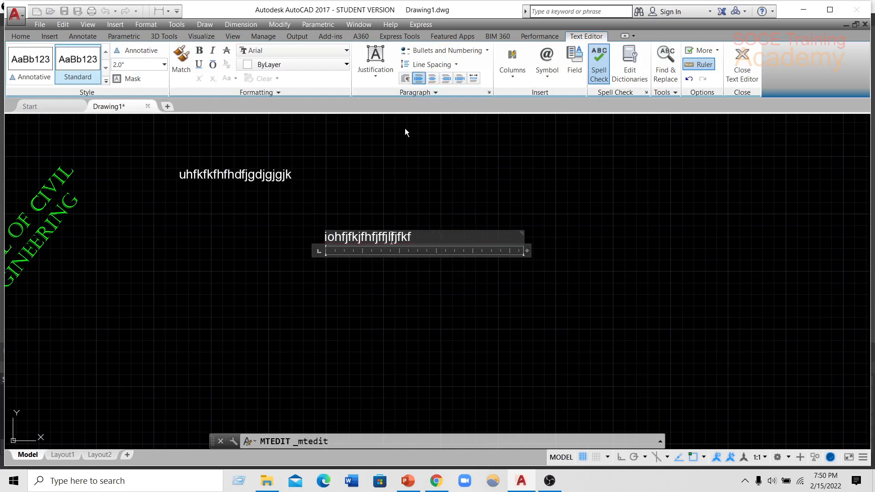
pyautogui.click(431, 79)
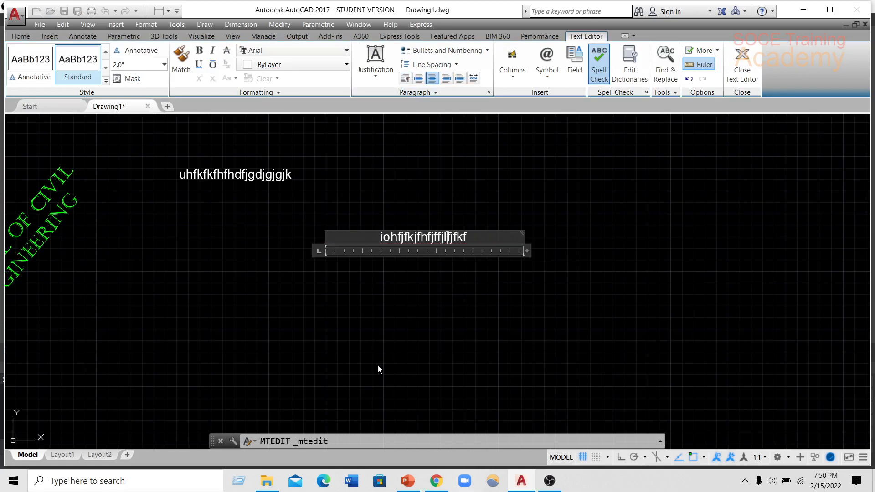
pyautogui.press('Escape')
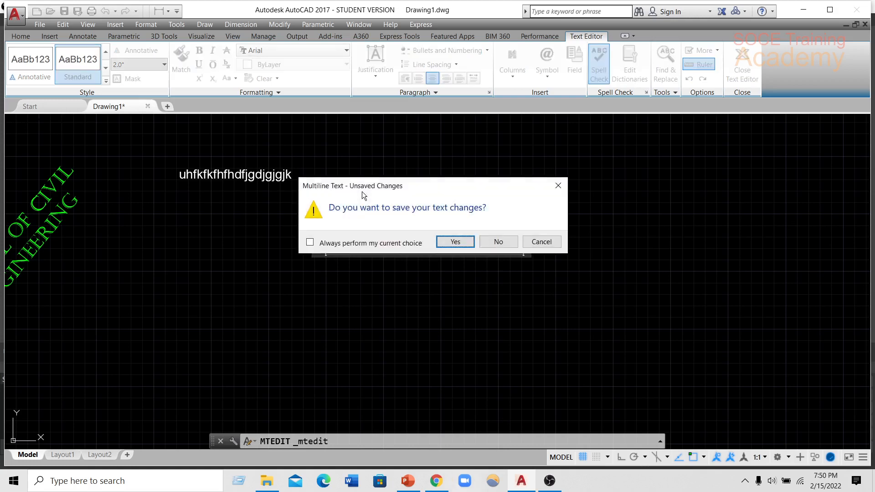
pyautogui.click(558, 187)
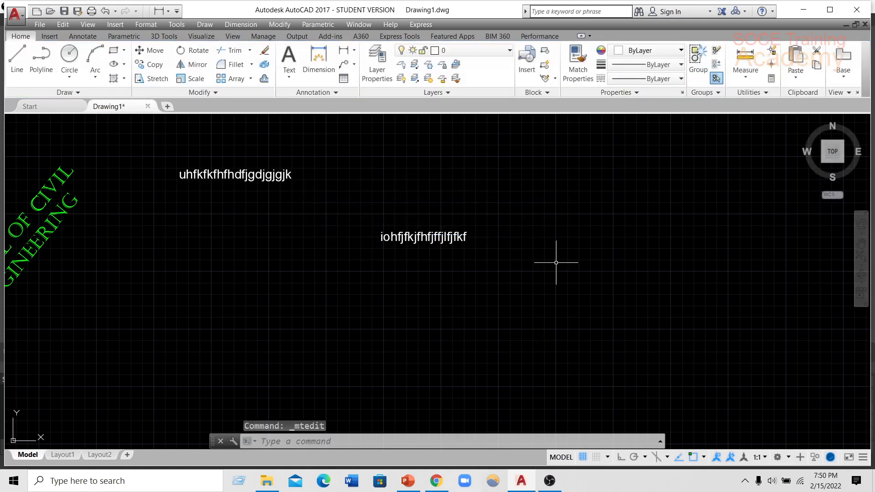
# Start a multiline text to the right of the existing white texts with a 45° rotation and set its text frame.
pyautogui.press('Return')
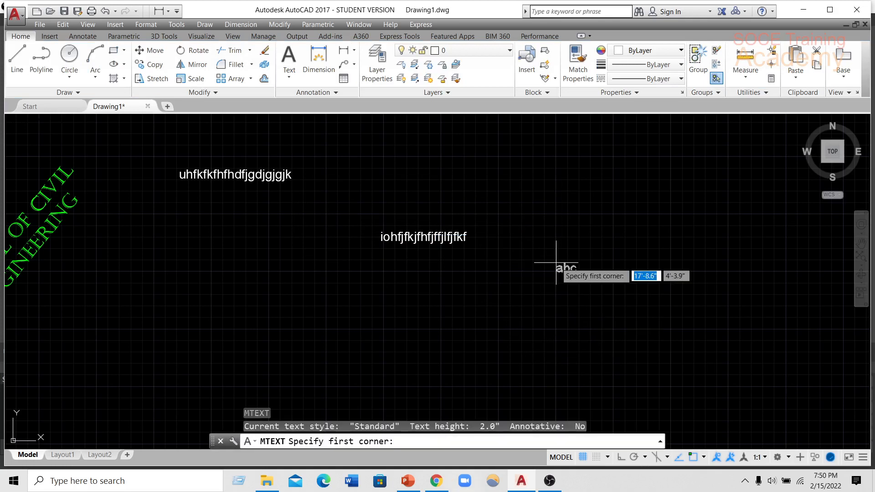
pyautogui.click(519, 177)
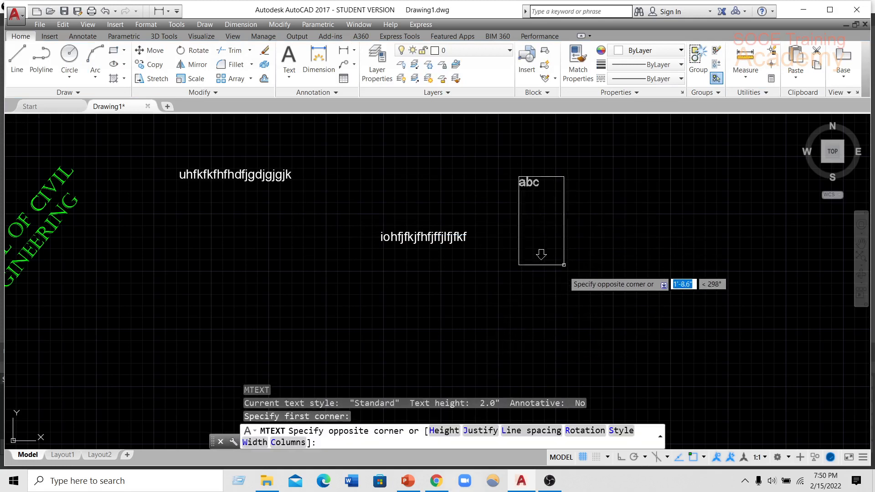
pyautogui.click(582, 431)
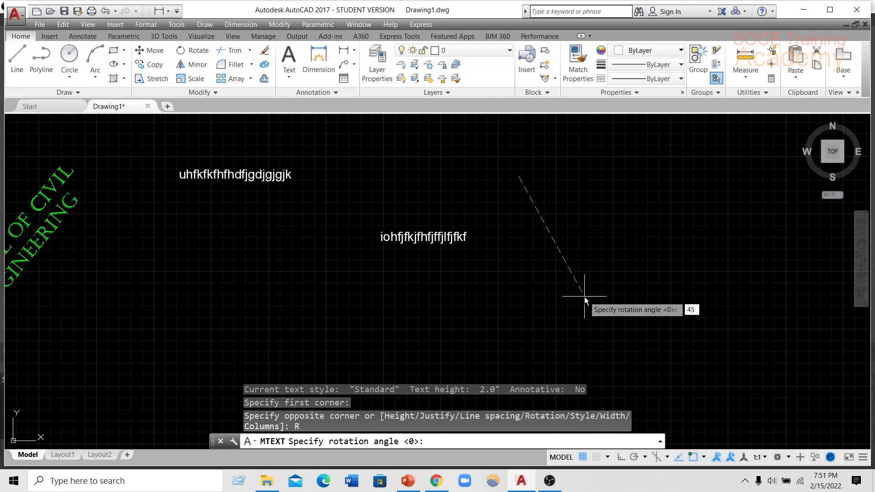
pyautogui.press('Return')
pyautogui.press('Return')
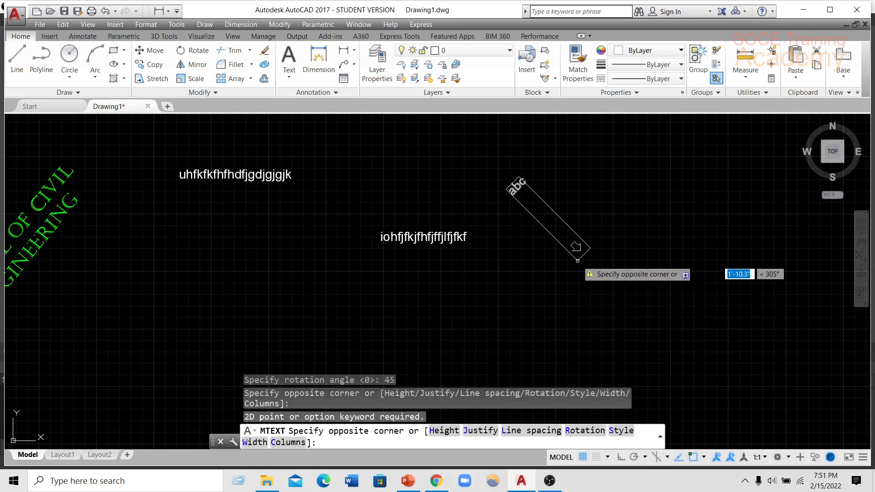
pyautogui.scroll(-4, 558, 273)
pyautogui.scroll(4, 655, 181)
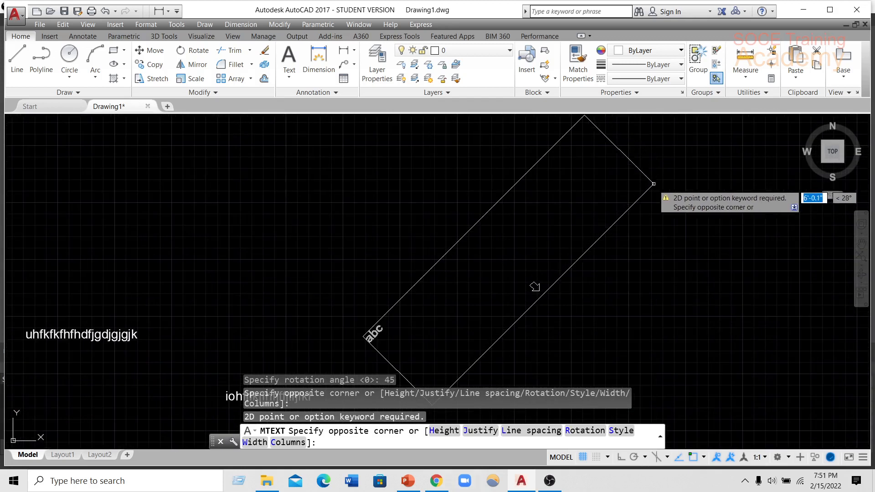
pyautogui.click(655, 181)
# Enter "jhskjkjjklkflfklfdkldgdf" in the rotated text frame and finish the text editing.
pyautogui.scroll(-2, 591, 216)
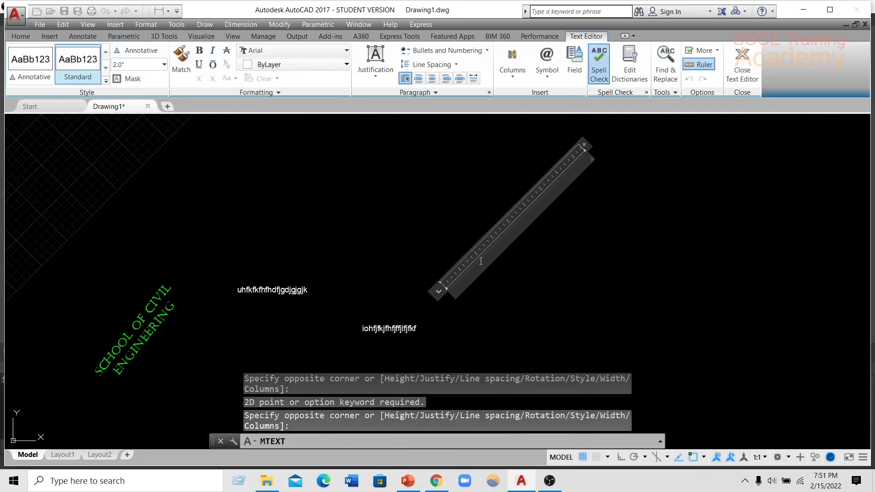
pyautogui.write('jhskjkjlklk')
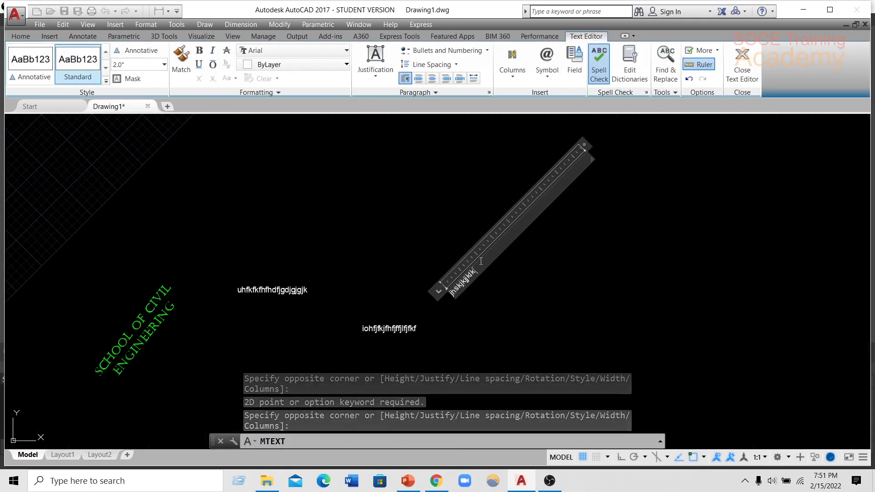
pyautogui.write('flfkfdkdgdf')
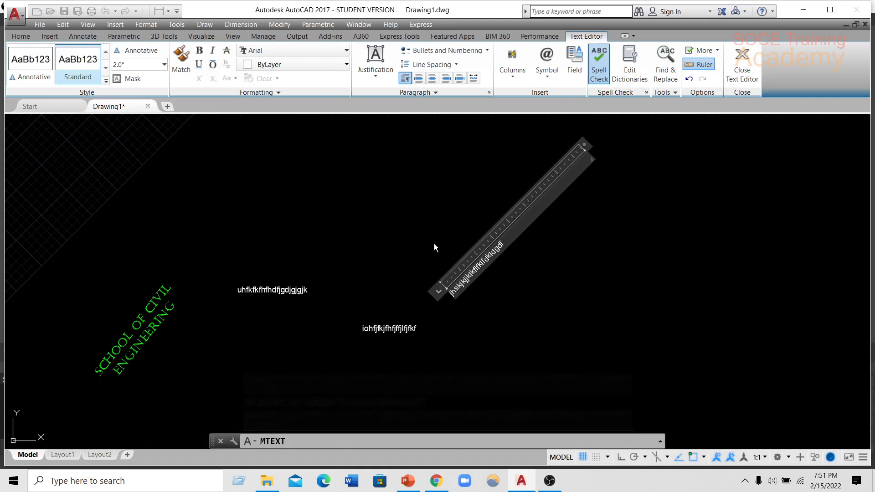
pyautogui.click(446, 231)
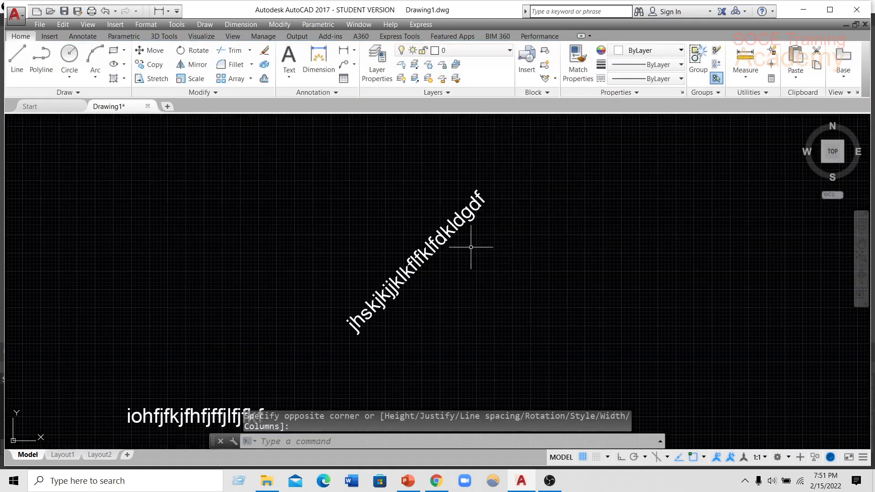
pyautogui.scroll(-3, 434, 223)
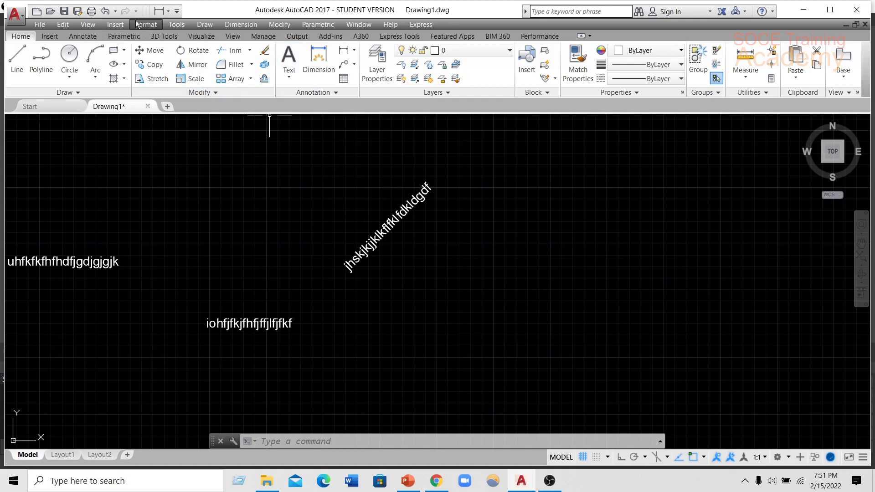
# Review the font and height settings of the Standard text style and close the style settings without changing them.
pyautogui.click(147, 24)
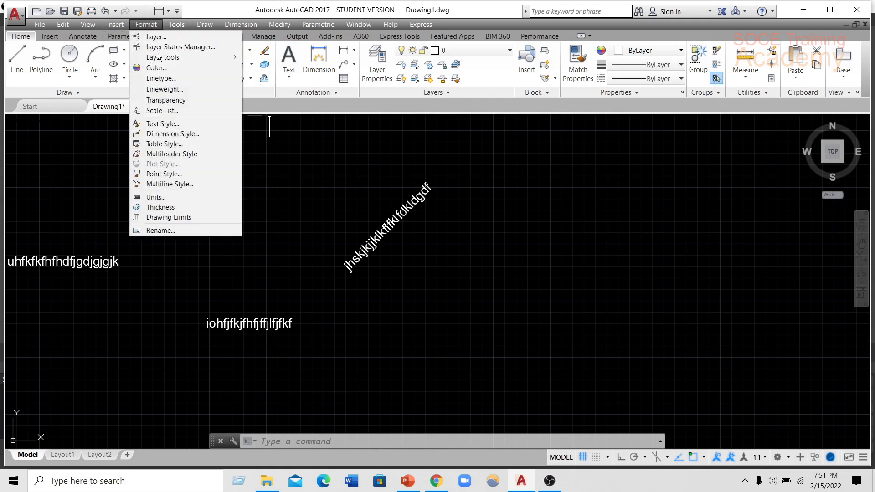
pyautogui.click(183, 124)
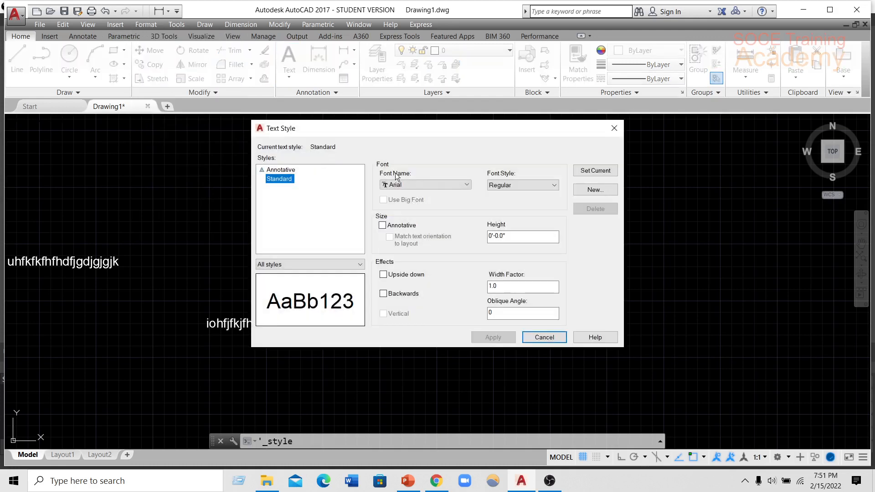
pyautogui.click(426, 184)
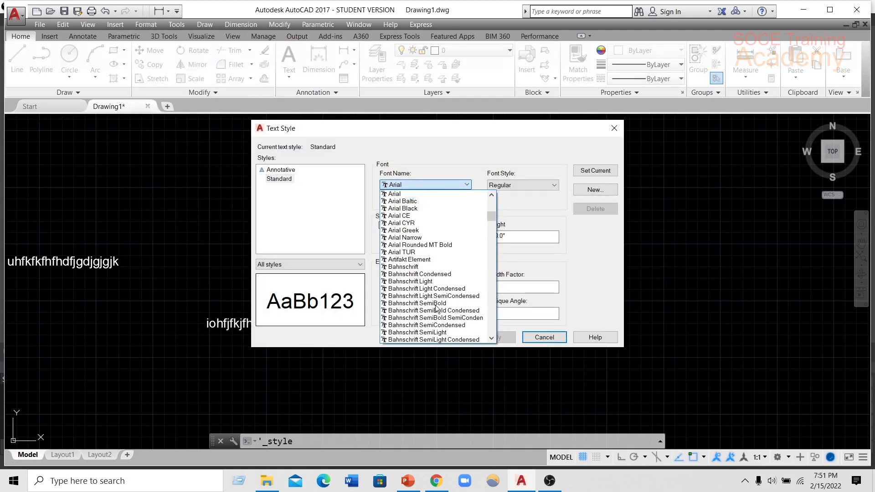
pyautogui.click(422, 194)
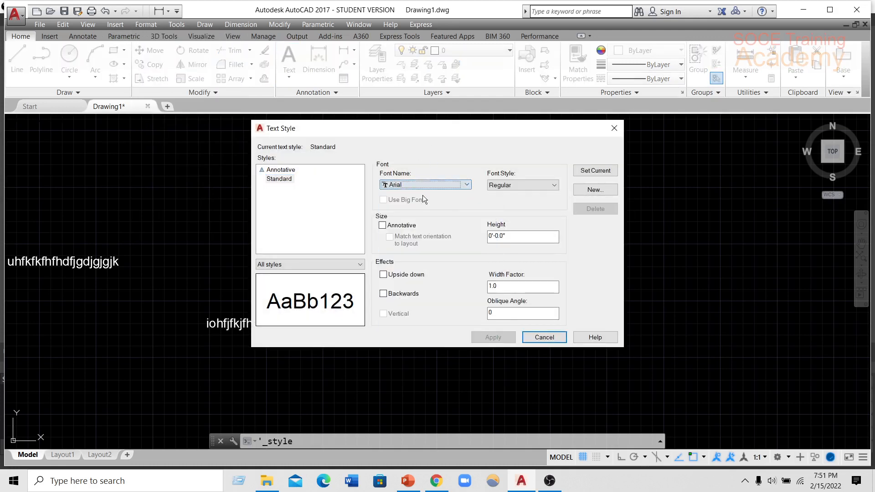
pyautogui.click(508, 236)
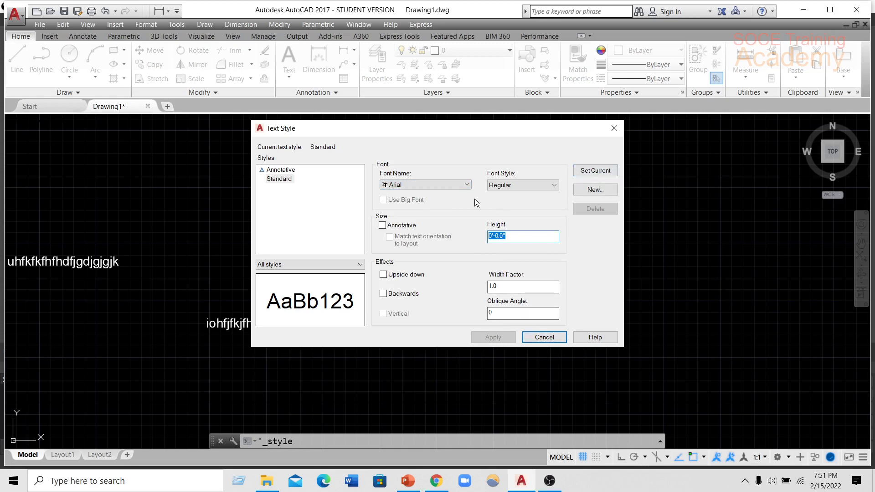
pyautogui.click(620, 128)
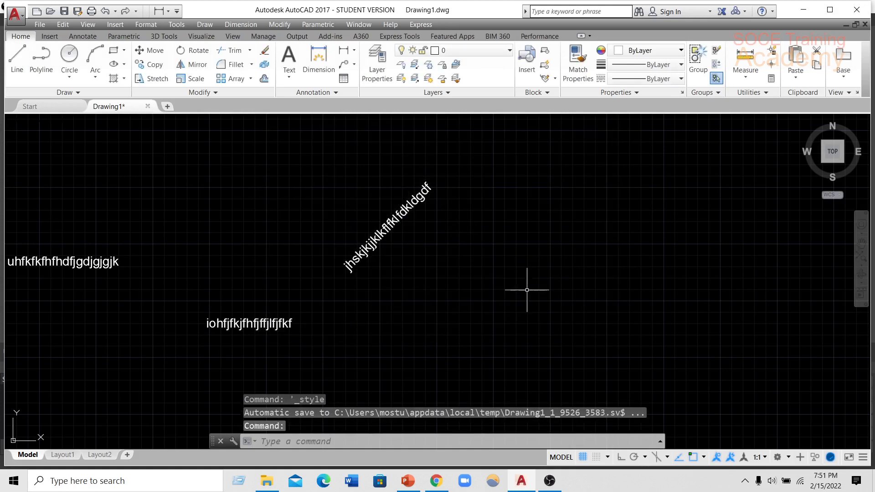
# Draw a single line sloping upward to the right in the empty area beside the rotated white text.
pyautogui.moveTo(527, 289); pyautogui.dragTo(423, 273, button='middle')
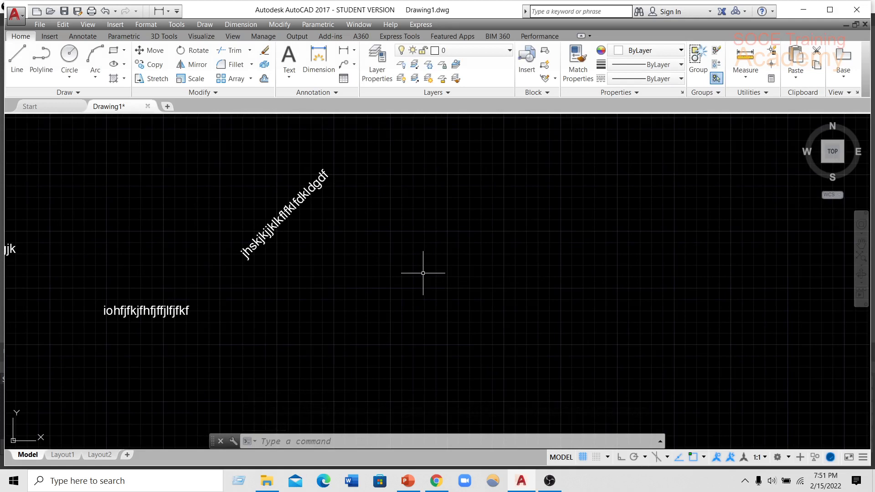
pyautogui.moveTo(423, 276); pyautogui.dragTo(328, 276, button='middle')
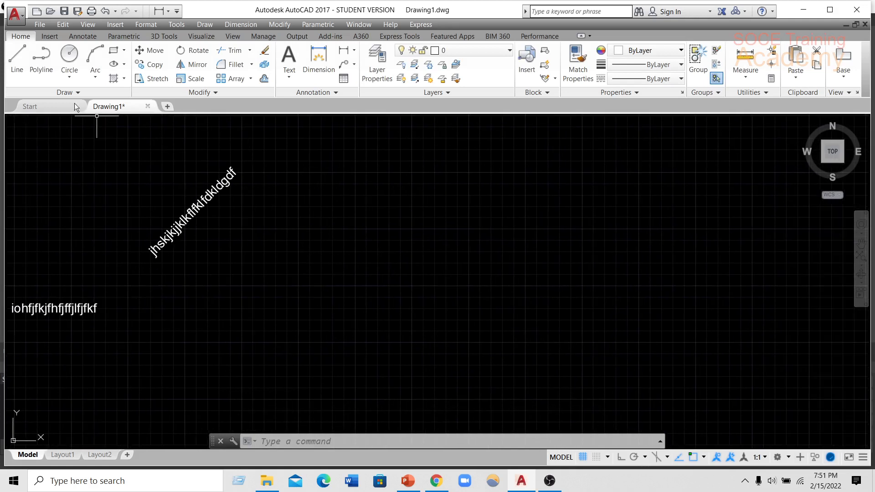
pyautogui.click(21, 72)
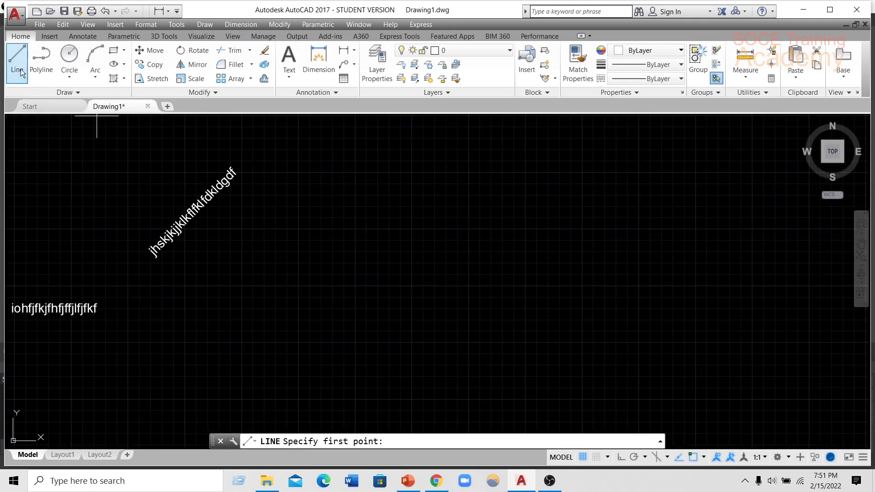
pyautogui.click(407, 300)
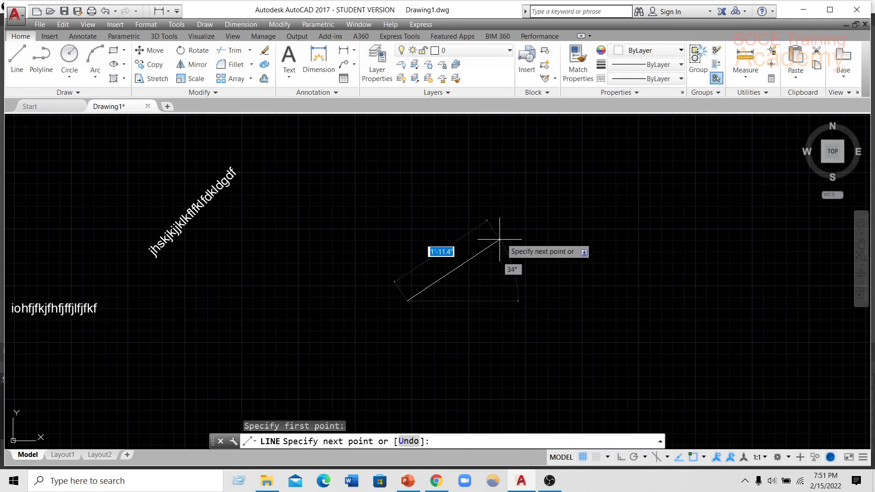
pyautogui.click(572, 174)
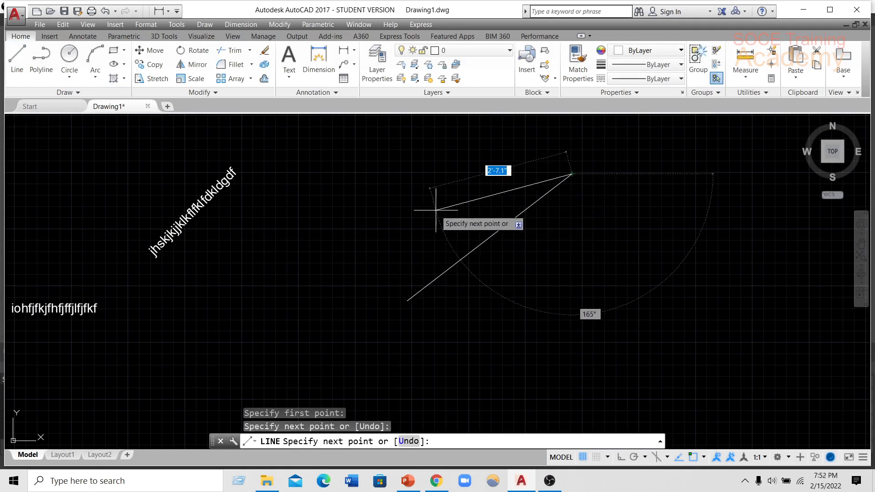
pyautogui.press('Escape')
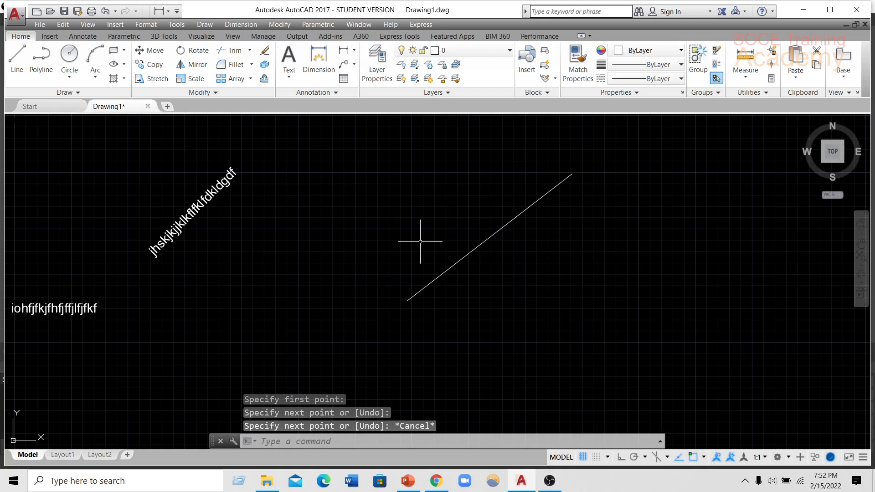
# Create the single-line text "ukfhrjkdhkgjgfkdfhhhkjjgf" from the sloped line's lower end, with height 3 and rotation picked at its upper end.
pyautogui.moveTo(449, 232); pyautogui.dragTo(390, 245, button='middle')
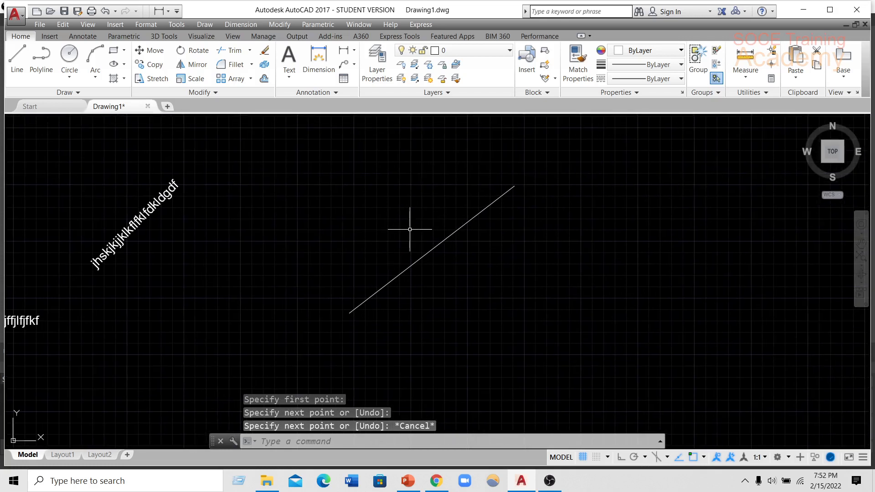
pyautogui.write('dt')
pyautogui.press('Return')
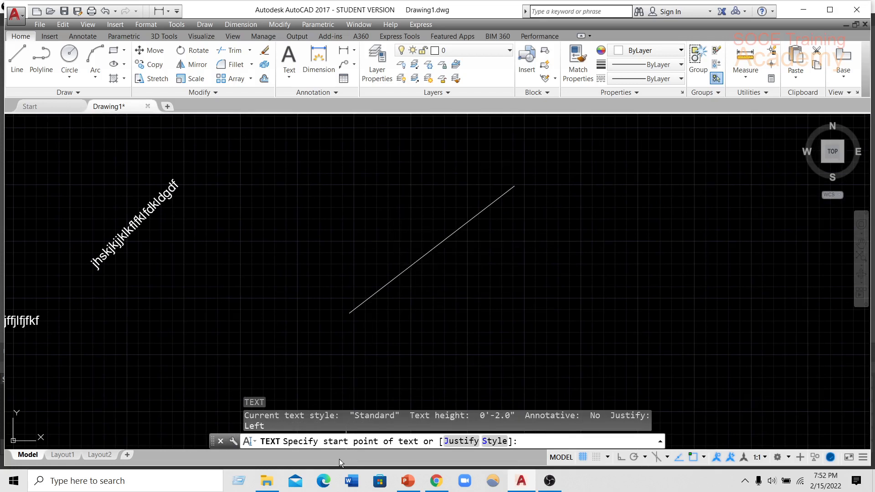
pyautogui.click(349, 313)
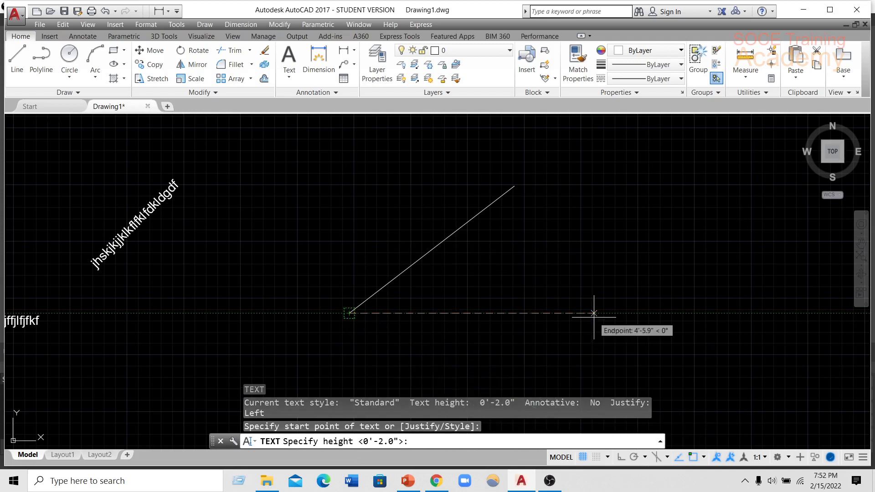
pyautogui.write('3')
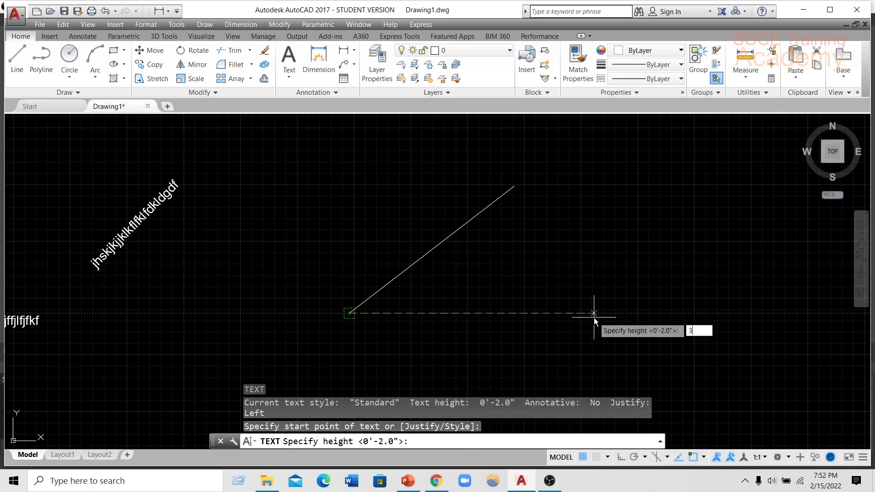
pyautogui.press('Return')
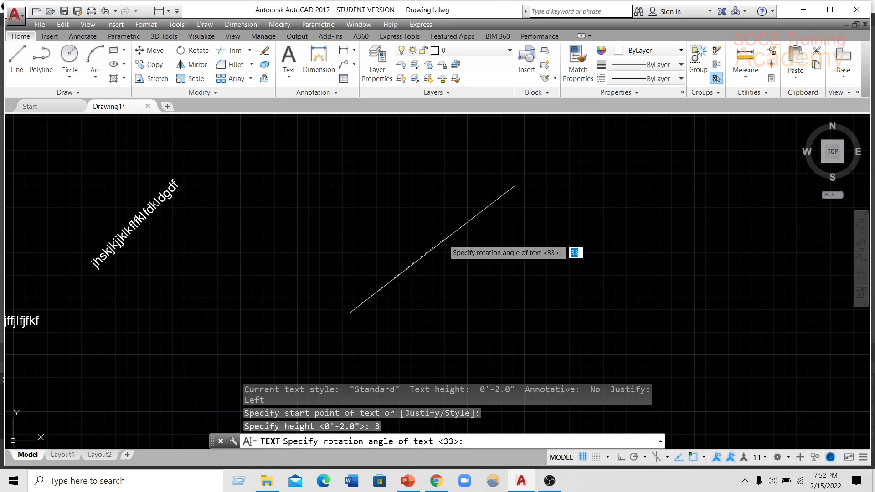
pyautogui.click(514, 185)
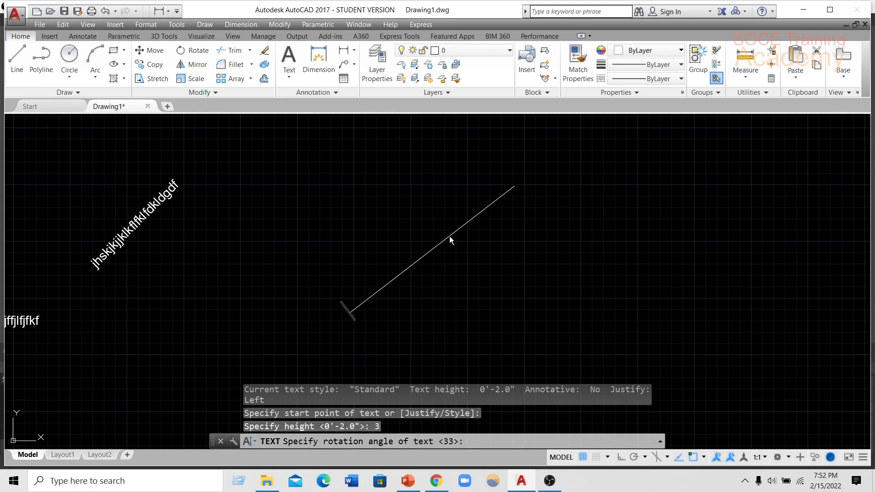
pyautogui.write('ukfhrjkdhkgjgfkdfhhhkjj')
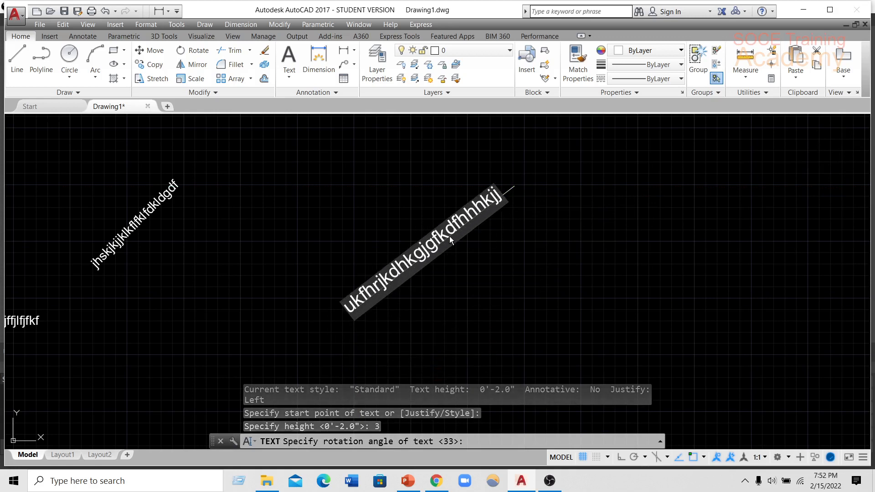
pyautogui.write('gf')
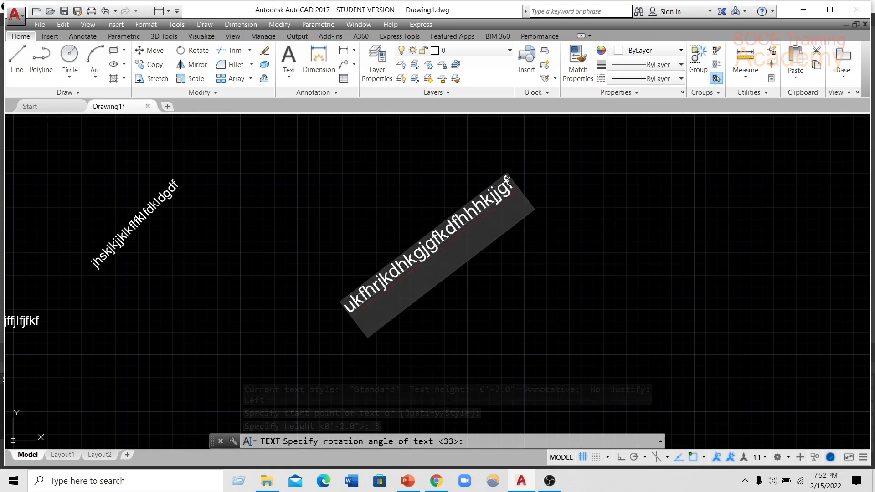
pyautogui.click(495, 157)
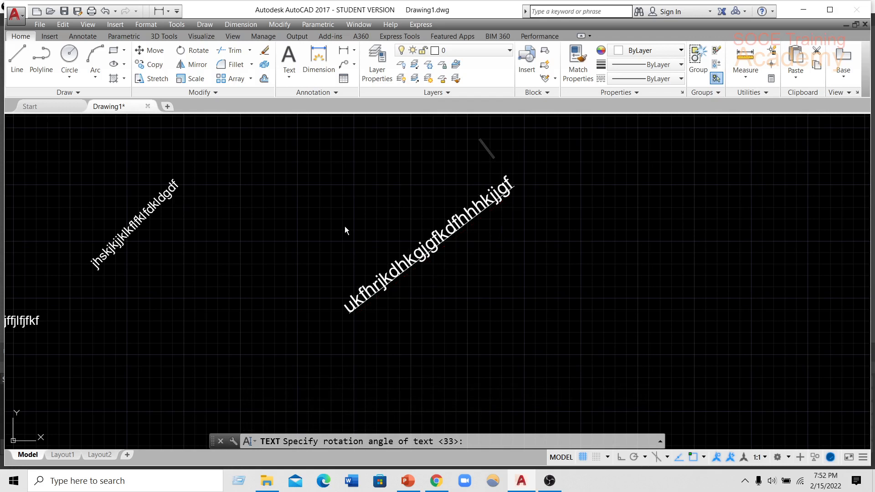
pyautogui.press('Return')
# Examine how the single-line text sits along the sloped line.
pyautogui.scroll(2, 378, 301)
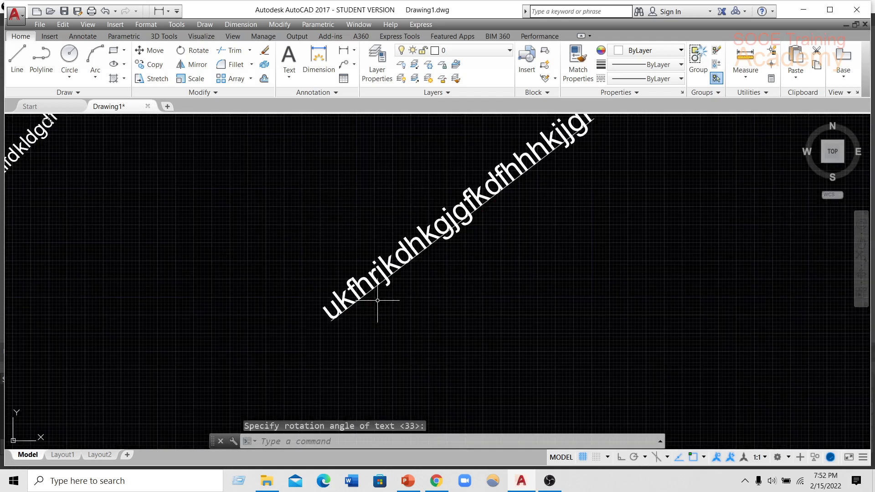
pyautogui.moveTo(396, 292); pyautogui.dragTo(289, 322, button='middle')
pyautogui.moveTo(507, 184); pyautogui.dragTo(454, 213, button='middle')
pyautogui.scroll(-4, 453, 216)
pyautogui.scroll(4, 449, 192)
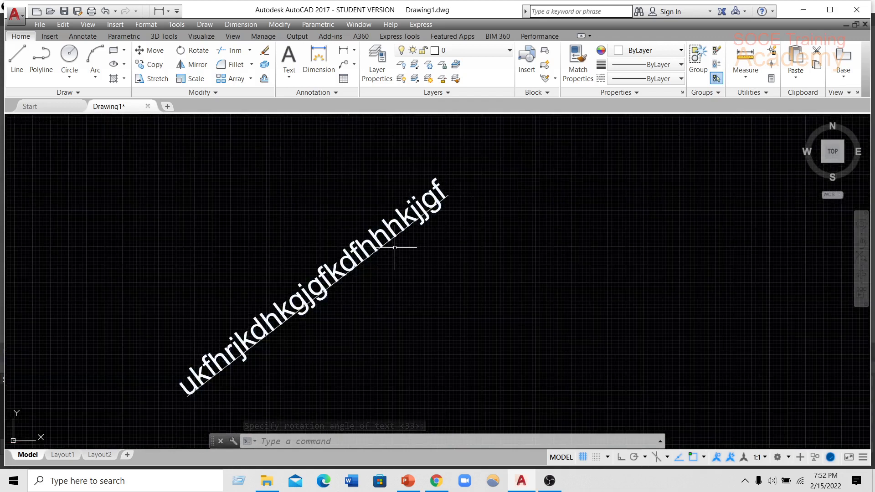
pyautogui.scroll(-2, 395, 248)
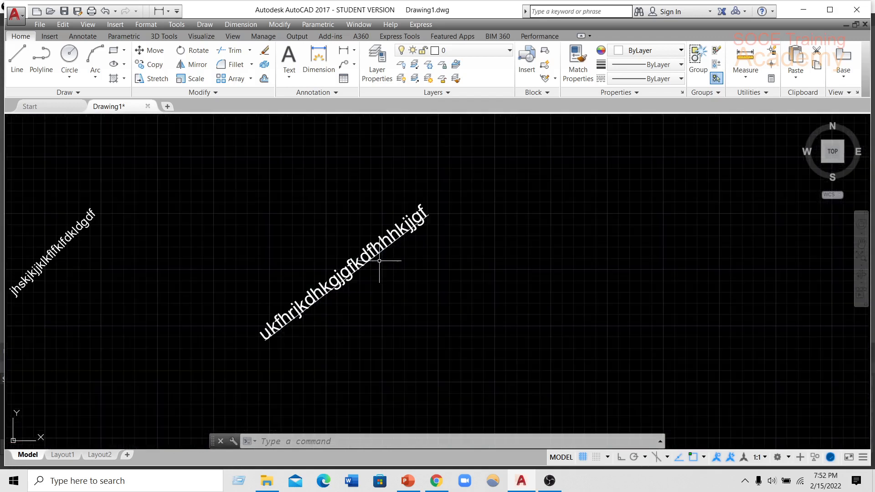
pyautogui.moveTo(326, 241); pyautogui.dragTo(344, 205, button='middle')
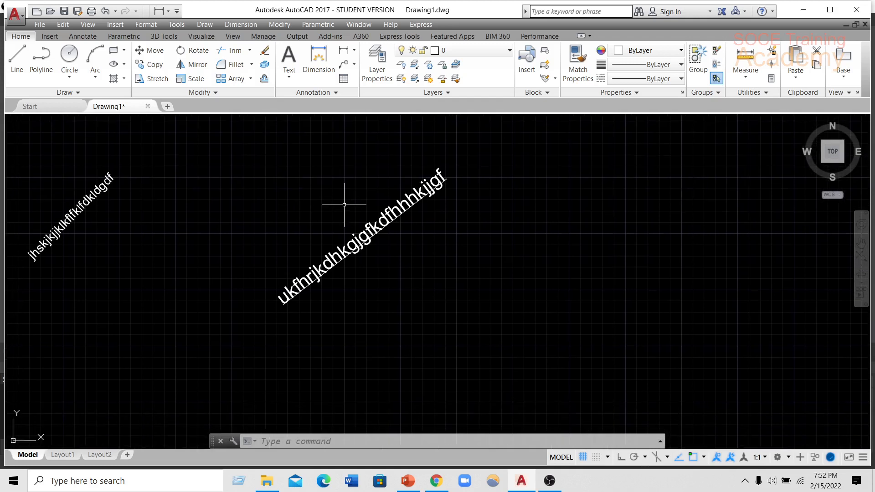
# Open the single-line text along the sloped line for editing and close it without changing its content.
pyautogui.moveTo(398, 240); pyautogui.dragTo(362, 254, button='middle')
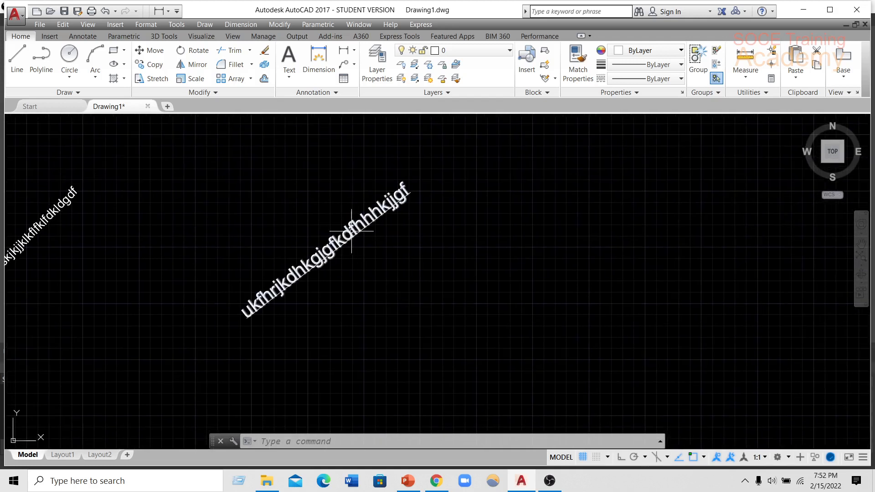
pyautogui.doubleClick(351, 231)
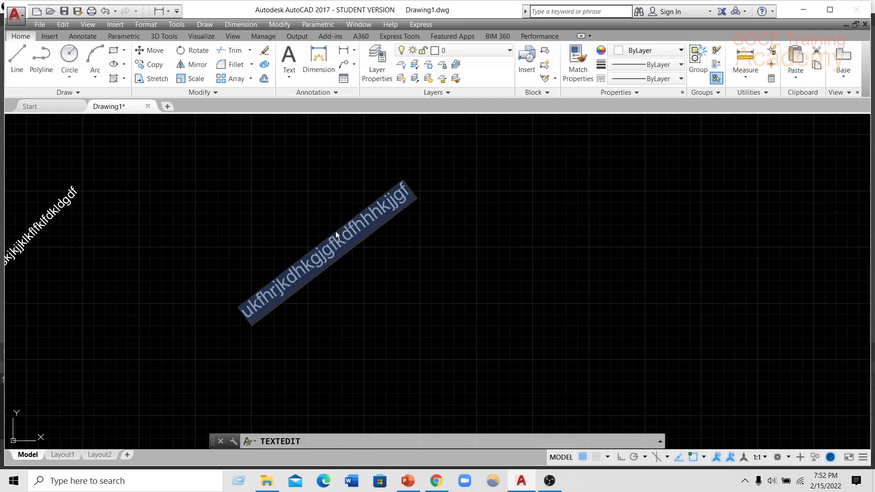
pyautogui.click(298, 213)
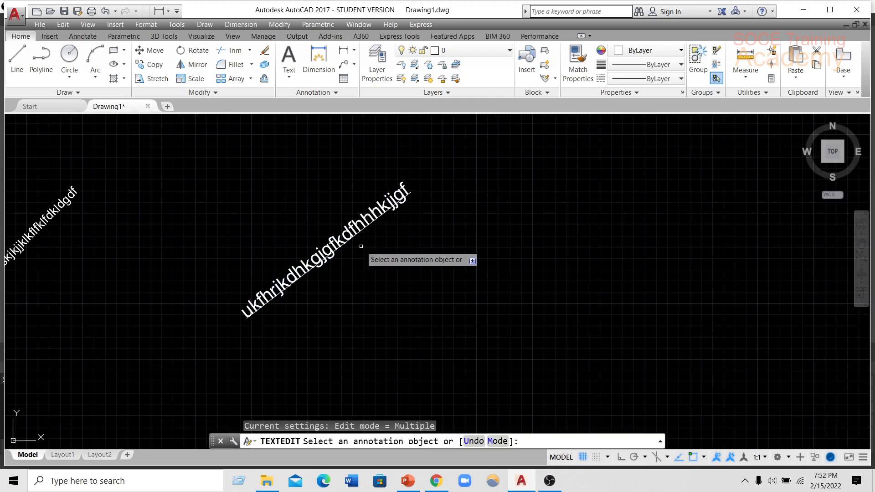
pyautogui.moveTo(369, 253); pyautogui.dragTo(431, 250, button='middle')
pyautogui.press('Escape')
# Underline both lines of the green multiline text SCHOOL OF CIVIL ENGINEERING and finish editing it.
pyautogui.moveTo(352, 226); pyautogui.dragTo(565, 218, button='middle')
pyautogui.scroll(-2, 561, 219)
pyautogui.moveTo(224, 258); pyautogui.dragTo(370, 247, button='middle')
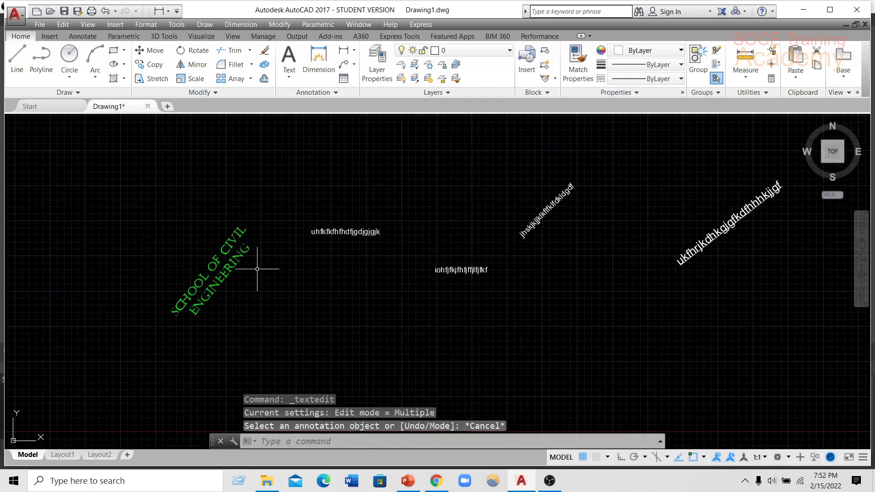
pyautogui.click(224, 258)
pyautogui.press('Escape')
pyautogui.doubleClick(230, 264)
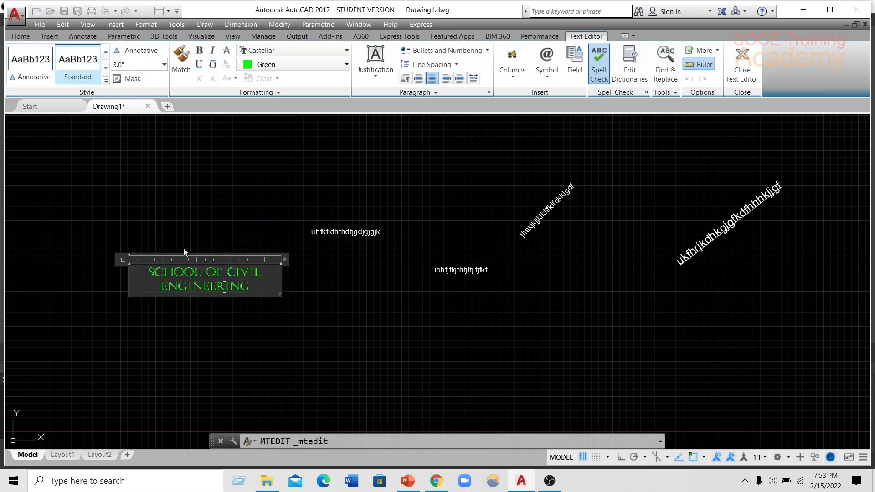
pyautogui.moveTo(262, 291); pyautogui.dragTo(151, 271)
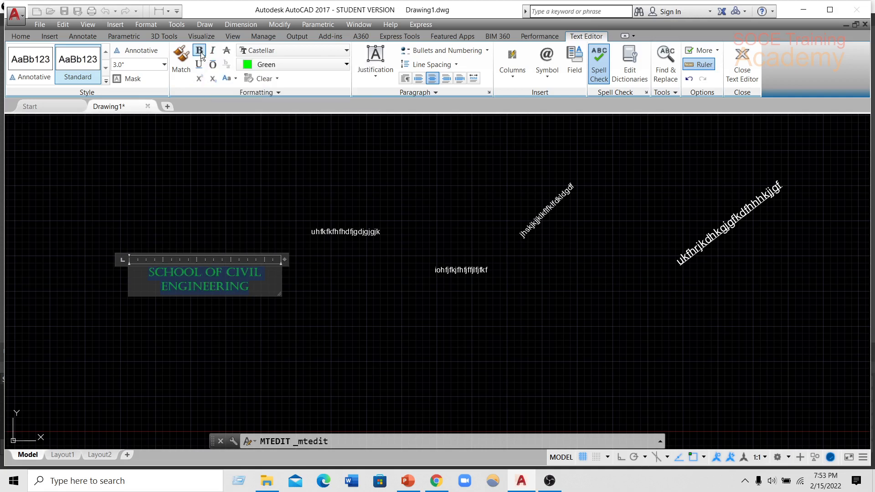
pyautogui.click(201, 52)
pyautogui.click(199, 65)
pyautogui.scroll(4, 185, 286)
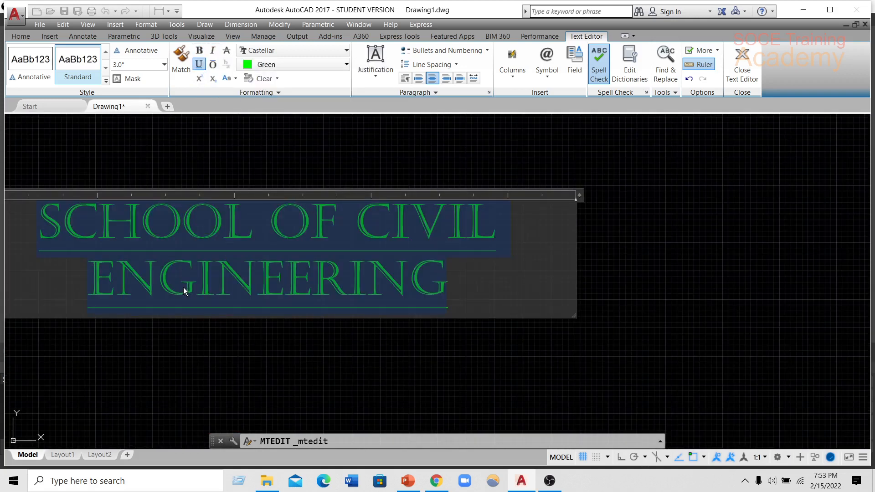
pyautogui.scroll(-2, 333, 273)
pyautogui.click(504, 227)
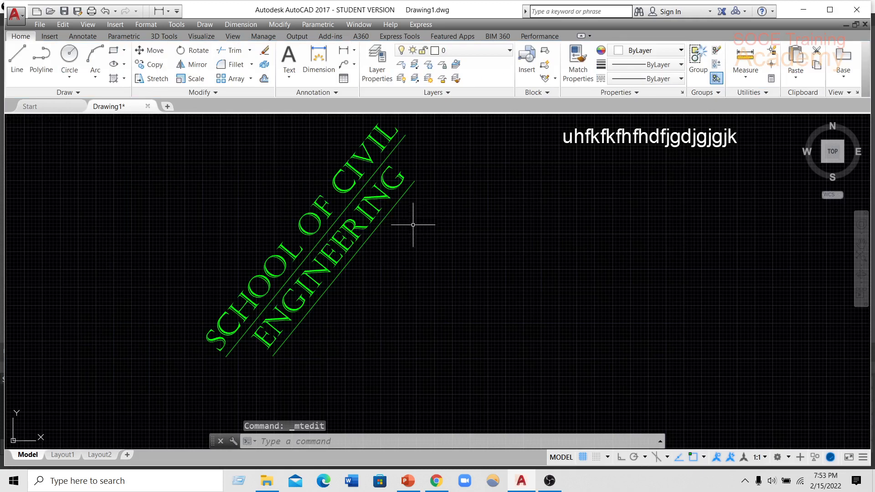
pyautogui.press('Escape')
pyautogui.scroll(-3, 392, 241)
pyautogui.scroll(5, 420, 230)
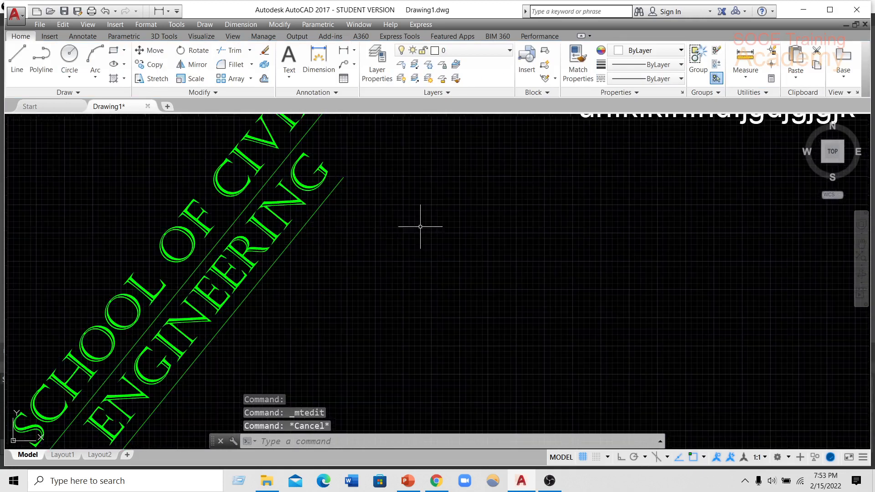
pyautogui.scroll(-5, 314, 219)
pyautogui.scroll(2, 310, 210)
pyautogui.scroll(-5, 290, 216)
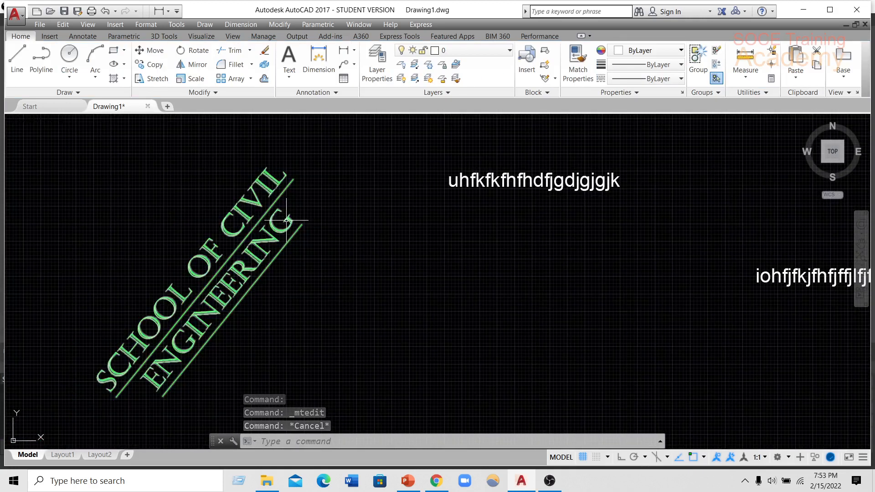
pyautogui.moveTo(456, 207); pyautogui.dragTo(319, 211, button='middle')
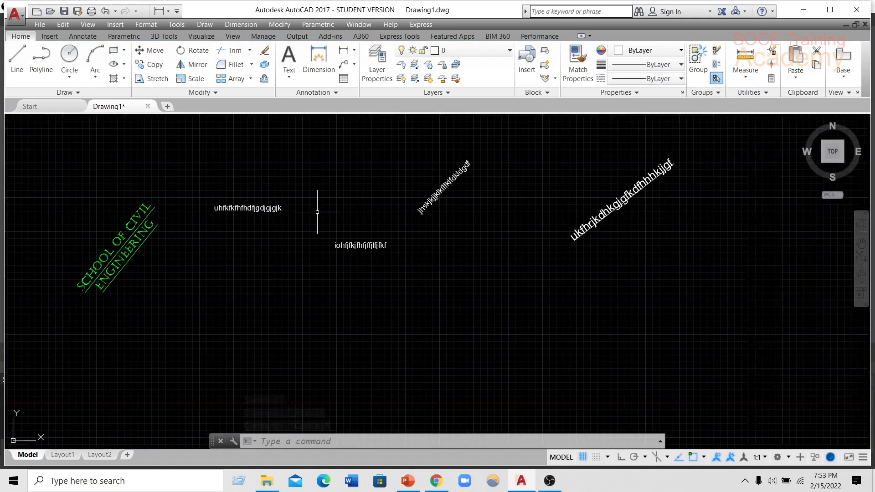